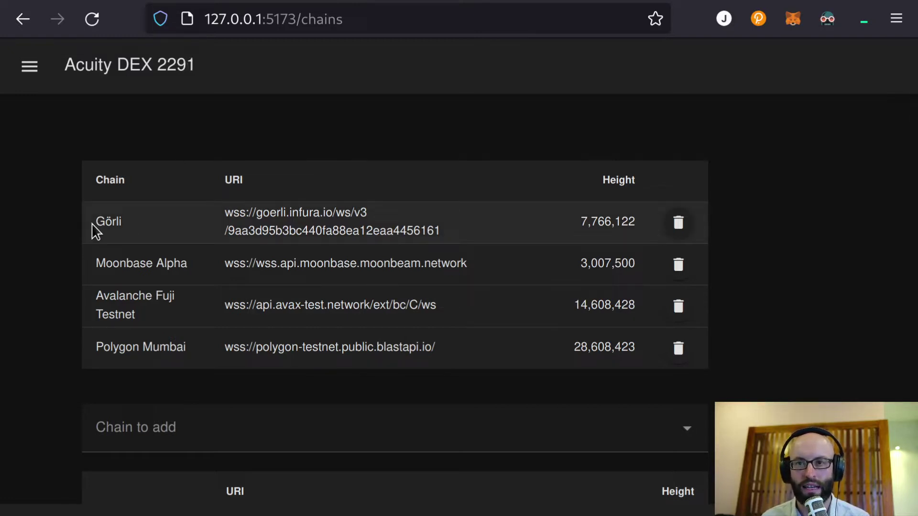
Go to the Tokens page and check which wallet account is active.
click(30, 66)
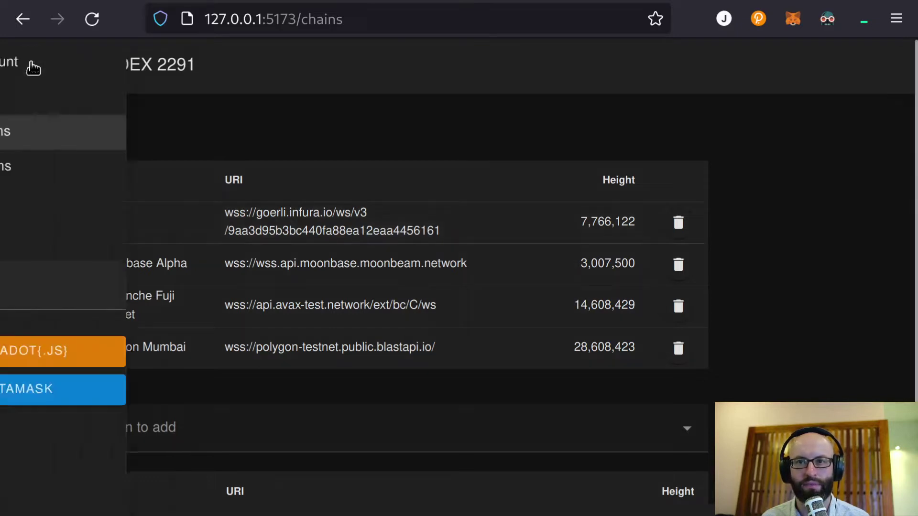
click(85, 165)
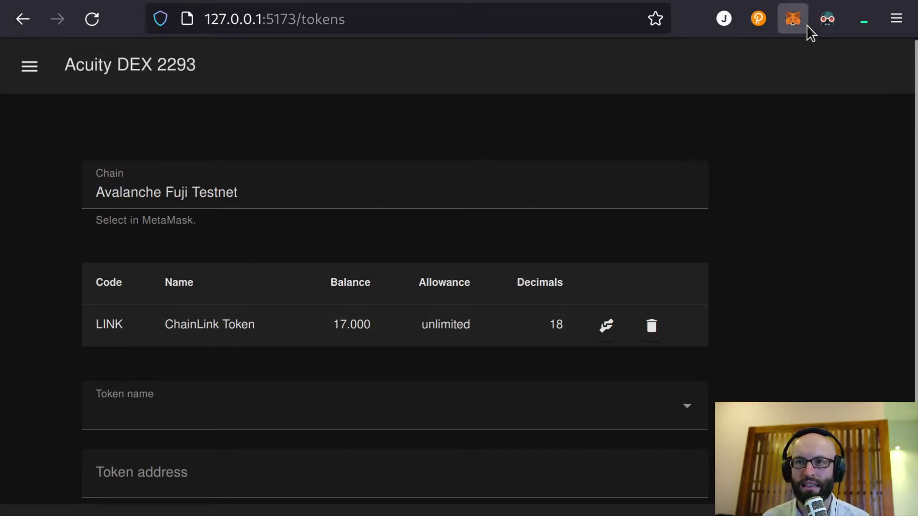
click(793, 19)
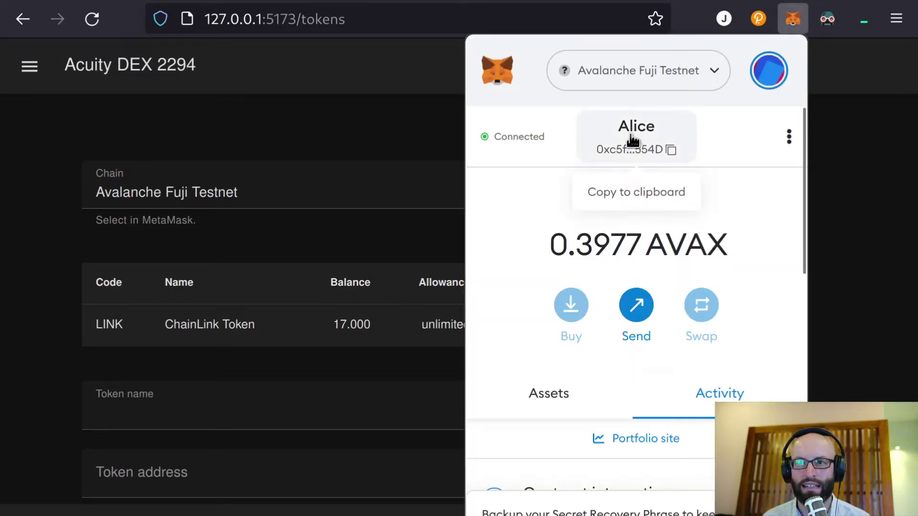
click(338, 125)
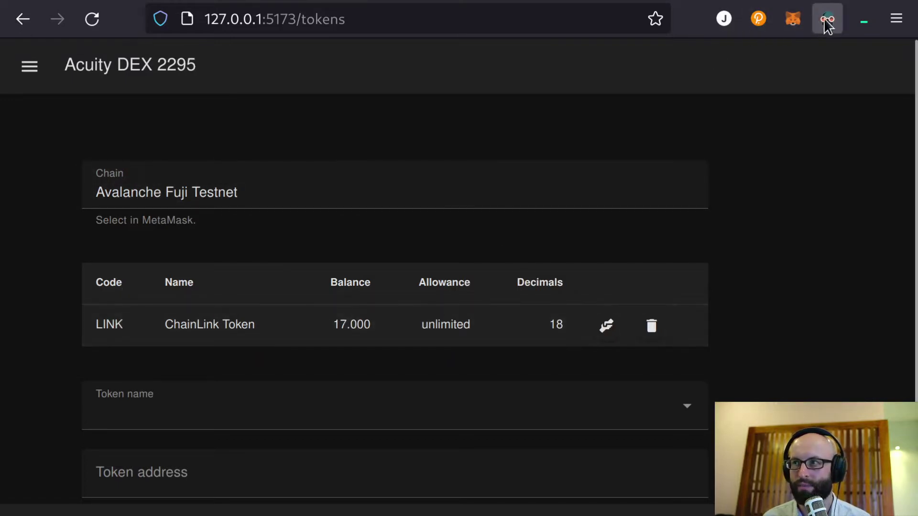
Switch the MetaMask account from Alice to Bob, so LINK shows 3.000.
click(792, 20)
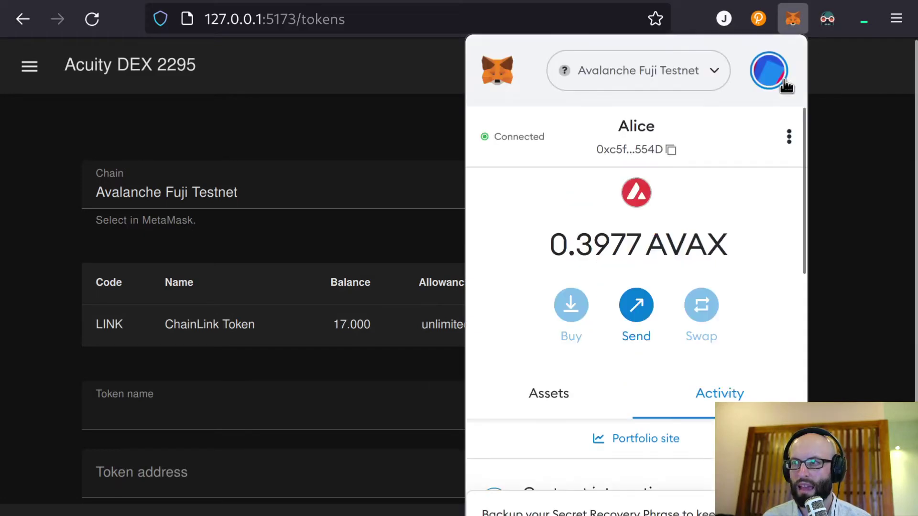
click(769, 70)
click(656, 208)
click(380, 150)
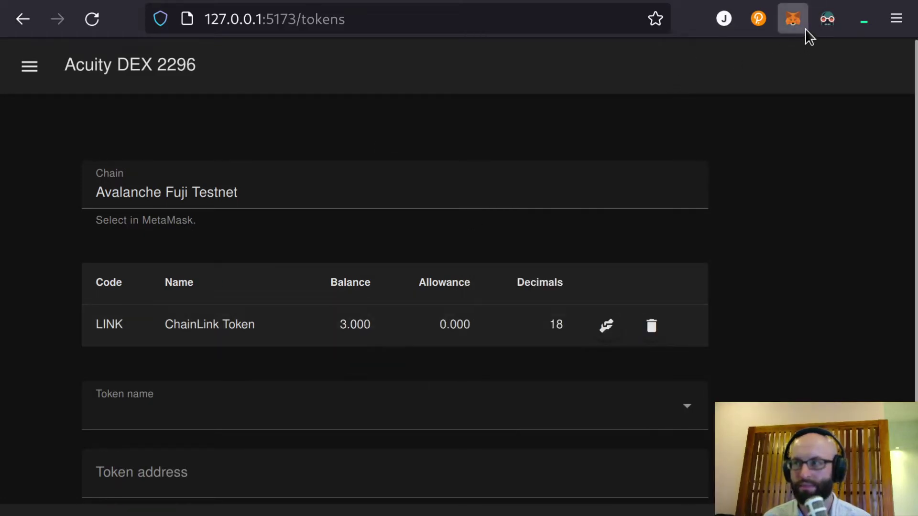
Switch the MetaMask network to Goerli test network.
click(794, 19)
click(670, 71)
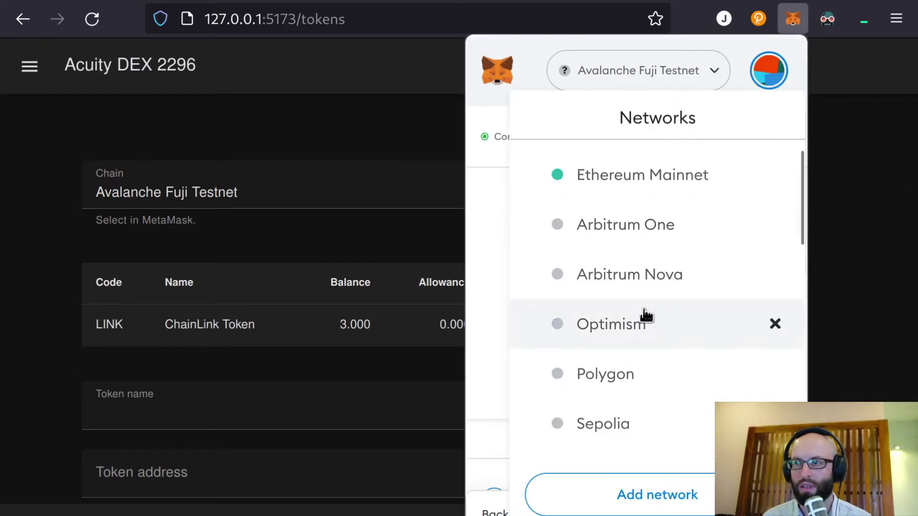
scroll(646, 316, down, 3)
scroll(645, 316, down, 3)
scroll(645, 316, down, 3)
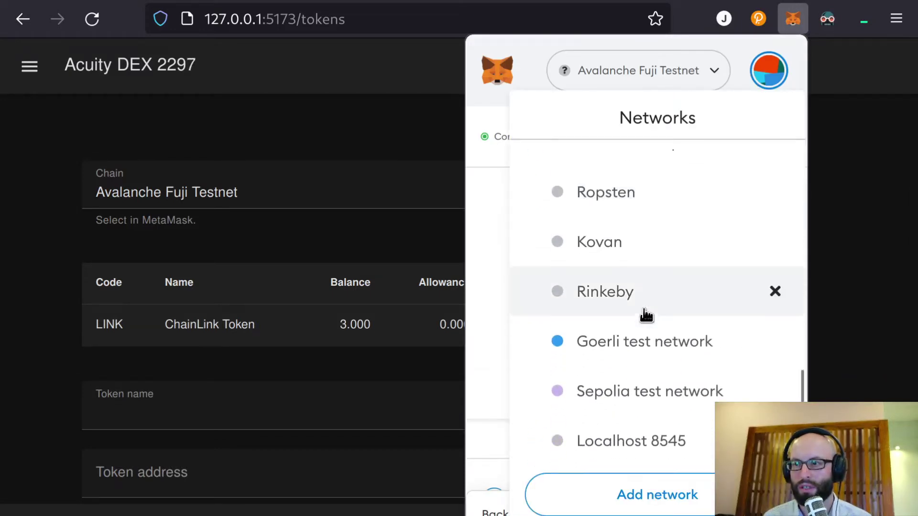
click(636, 344)
click(393, 243)
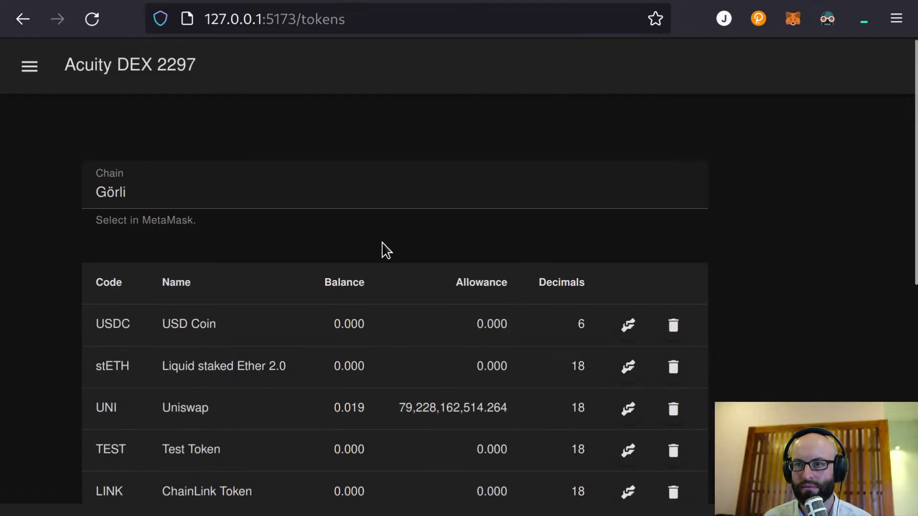
scroll(295, 377, down, 3)
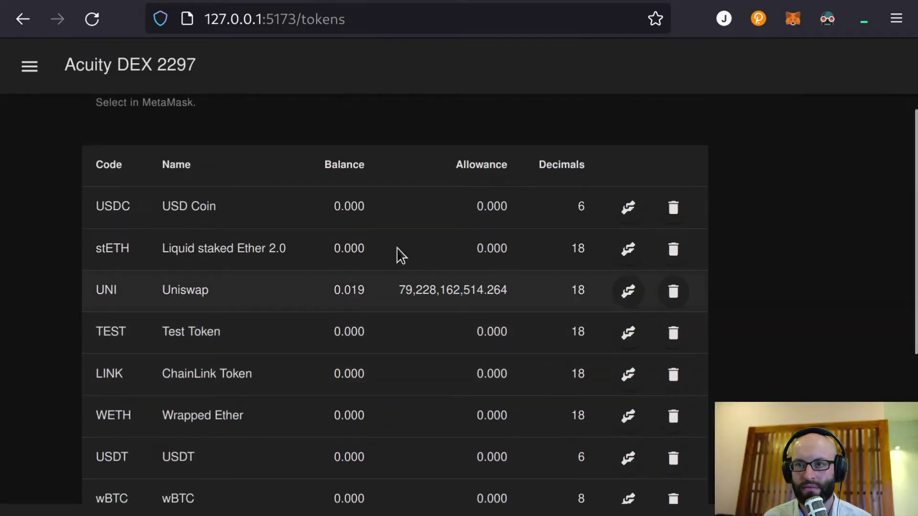
Switch the MetaMask account to Alice, showing UNI at 0.000.
click(794, 19)
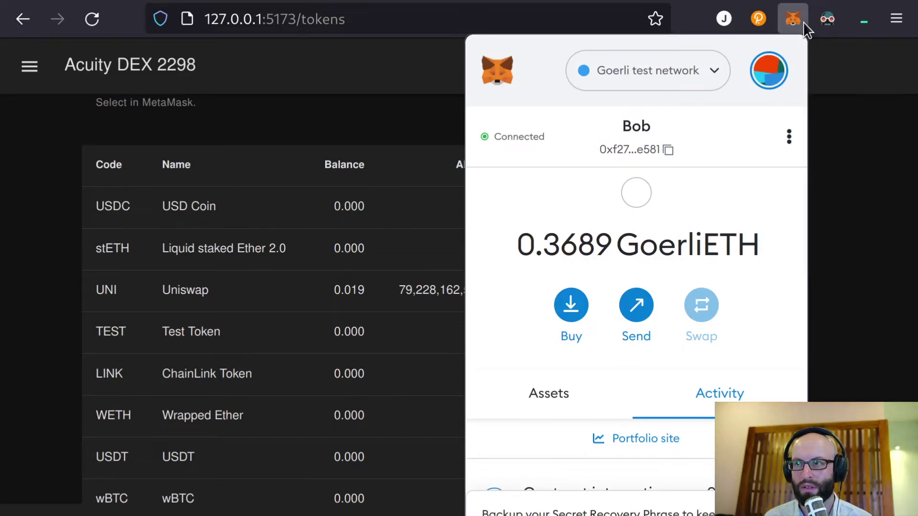
click(769, 70)
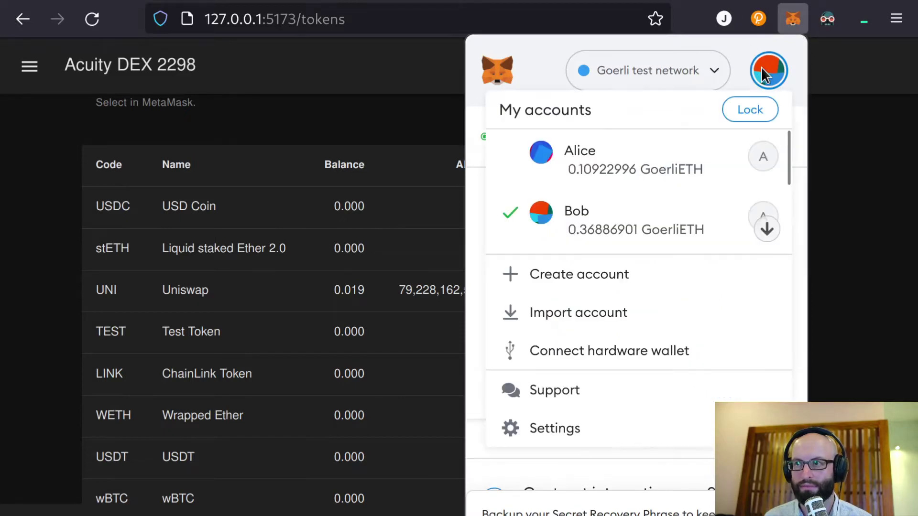
click(664, 166)
click(287, 357)
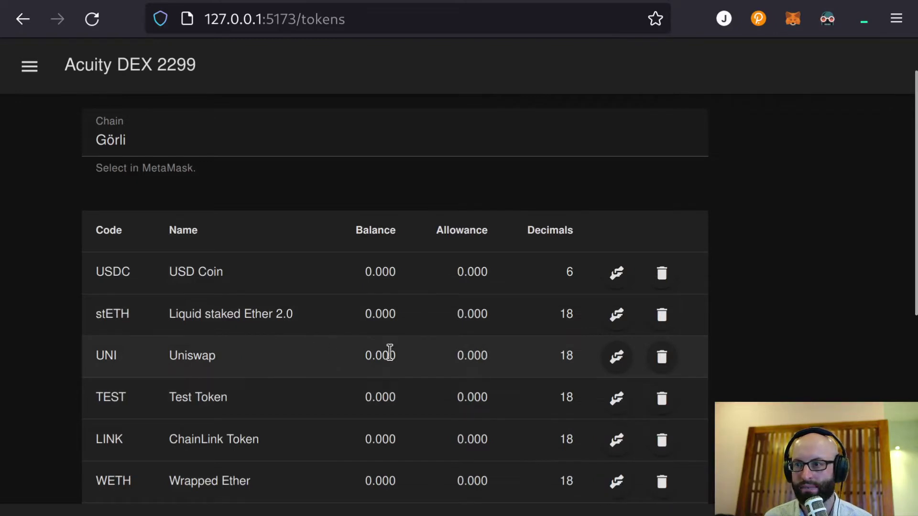
scroll(200, 315, up, 2)
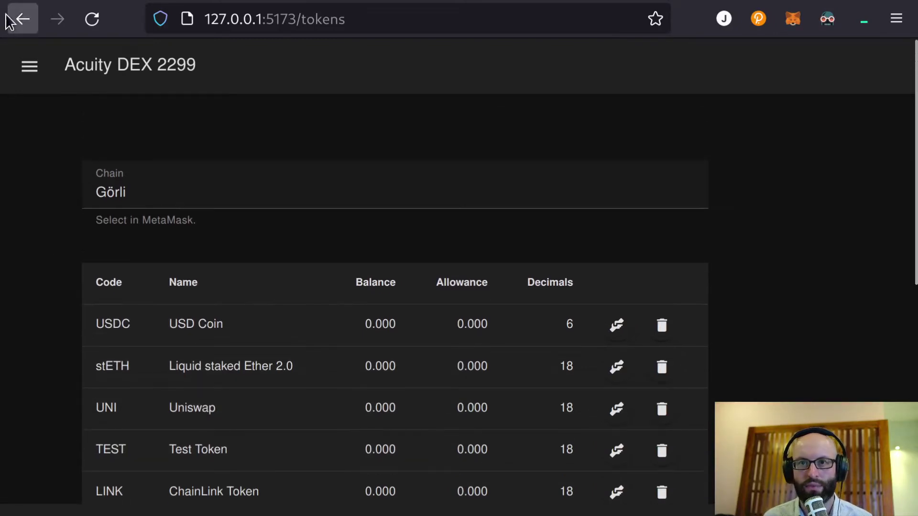
Open the Sell page and check the active wallet account.
click(30, 69)
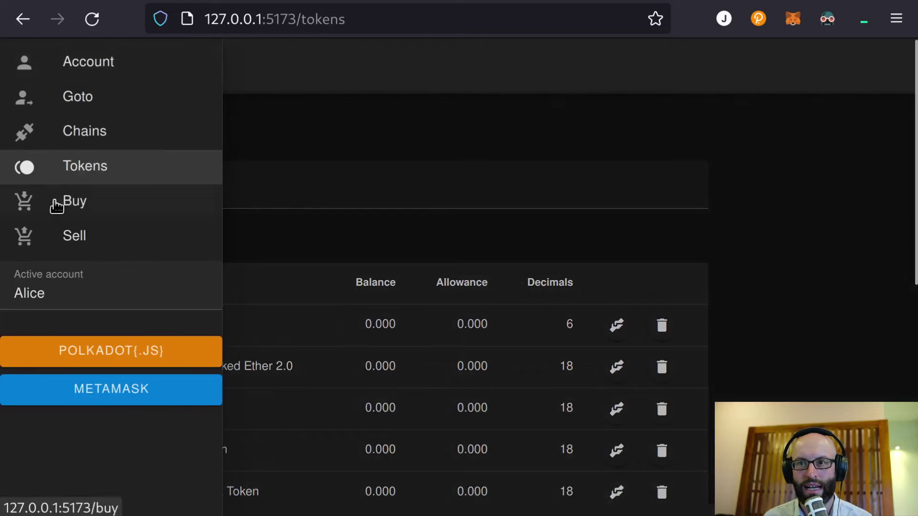
click(66, 239)
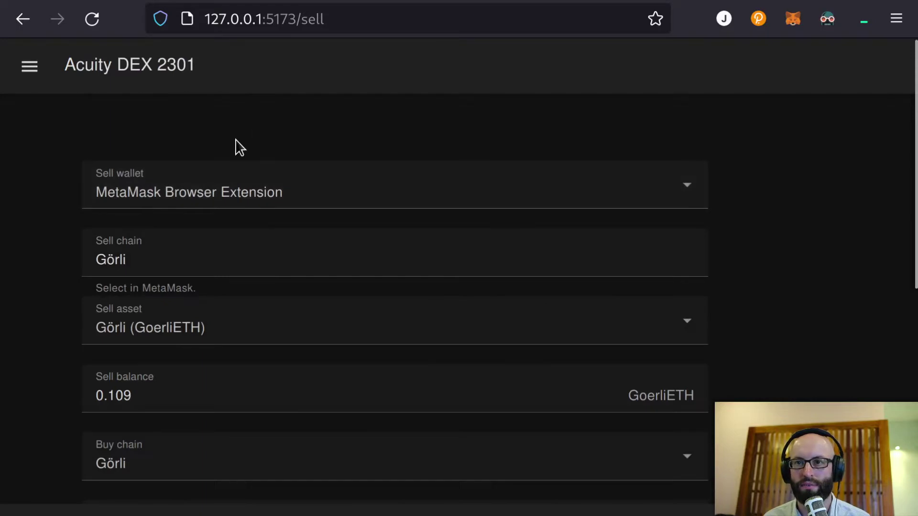
click(791, 19)
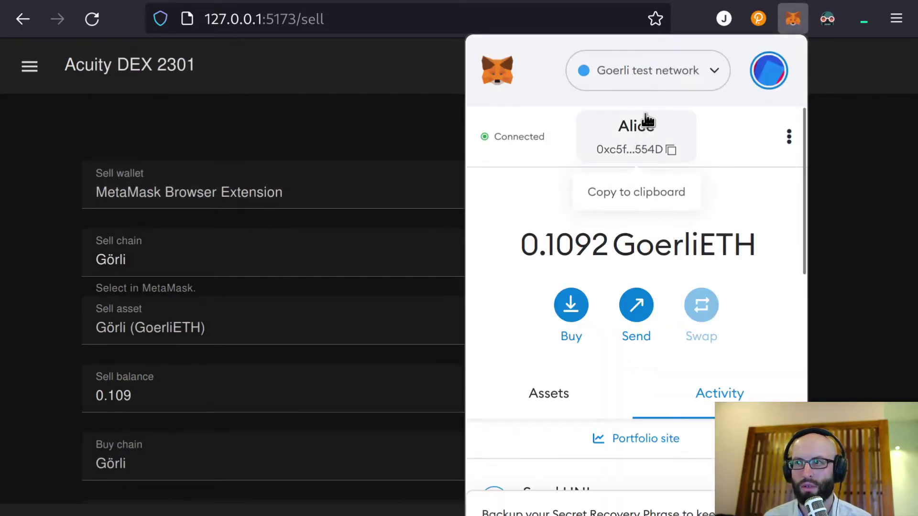
click(409, 126)
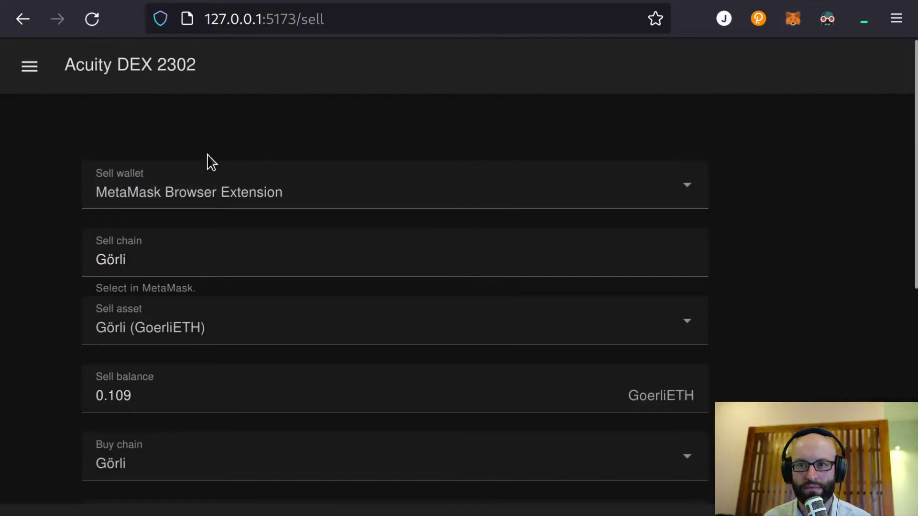
scroll(208, 161, down, 2)
click(179, 142)
scroll(179, 141, up, 2)
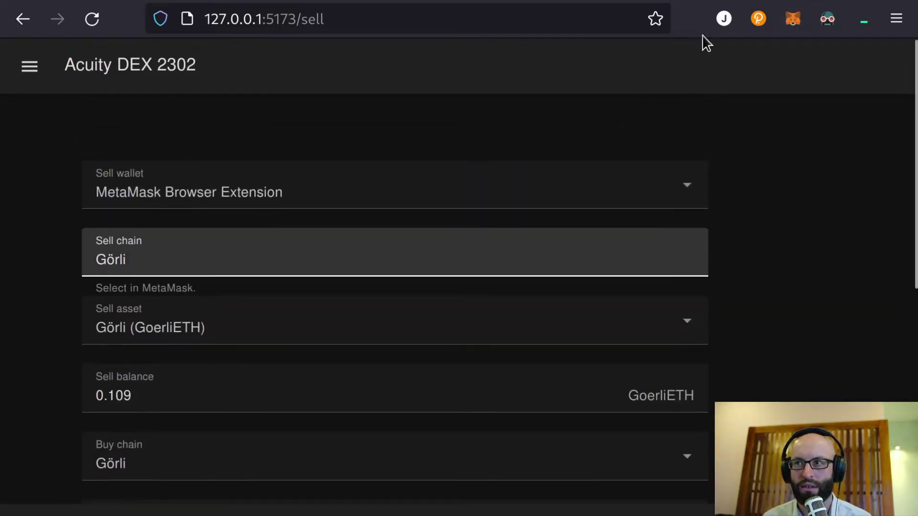
Bring up MetaMask's network list to pick Avalanche Fuji Testnet.
click(794, 20)
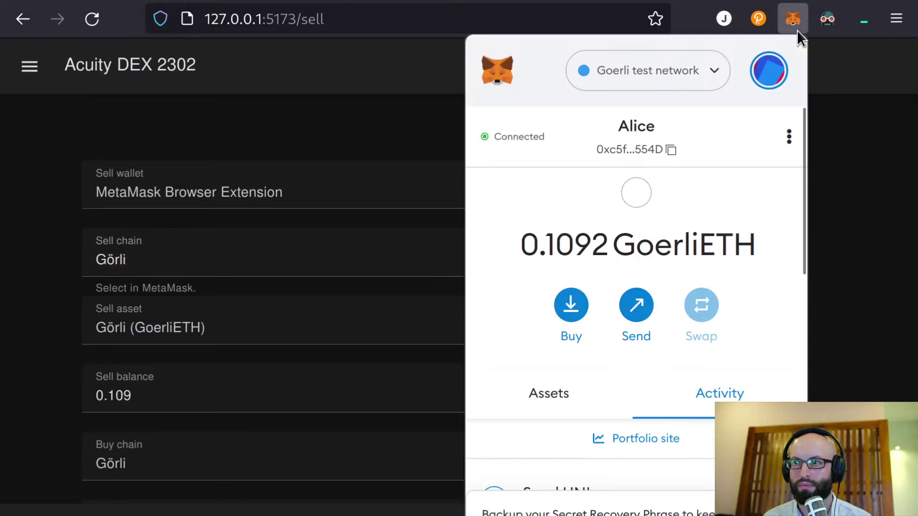
click(688, 70)
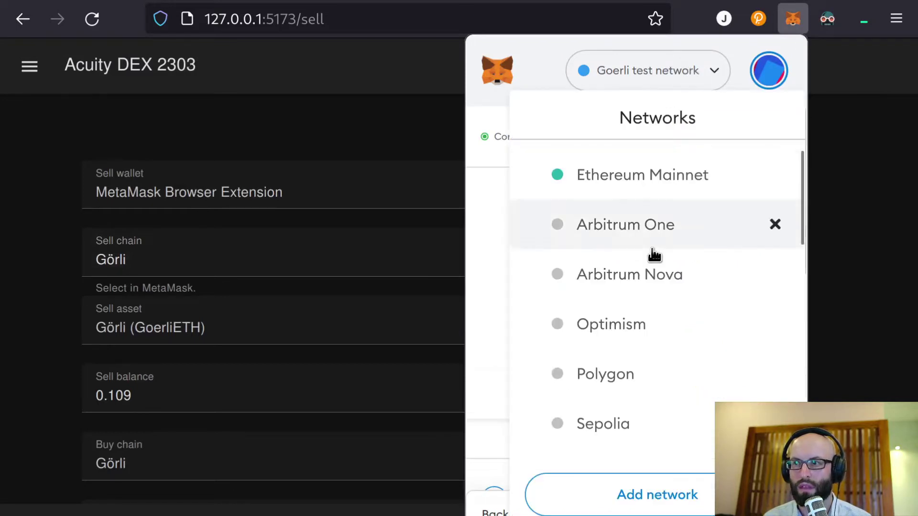
scroll(655, 248, down, 3)
scroll(655, 249, down, 2)
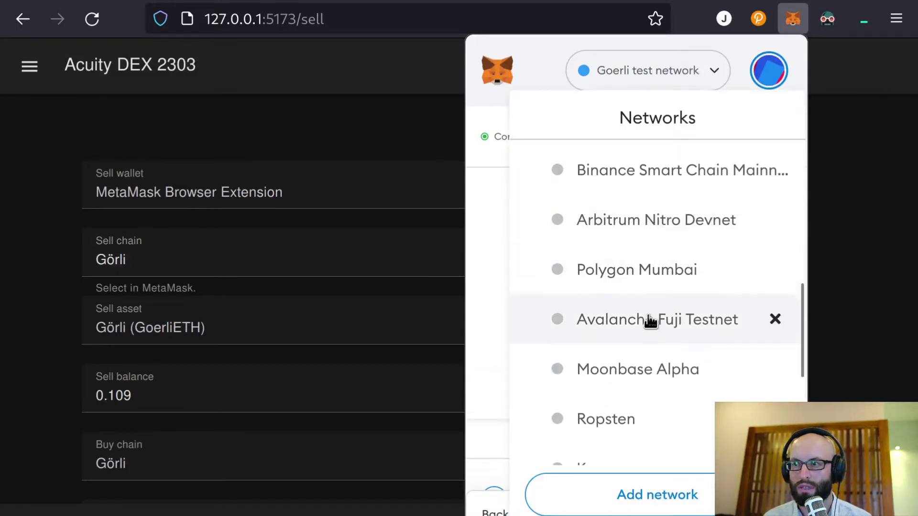
key(Escape)
Select Avalanche Fuji, then pair ChainLink (LINK) for sale with Uniswap (UNI) on Görli.
click(28, 273)
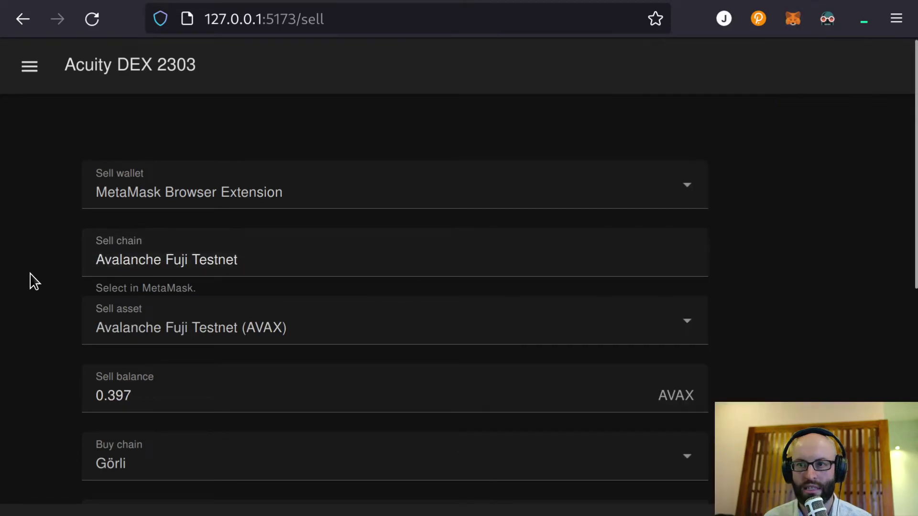
scroll(67, 244, down, 3)
scroll(66, 244, up, 3)
click(155, 208)
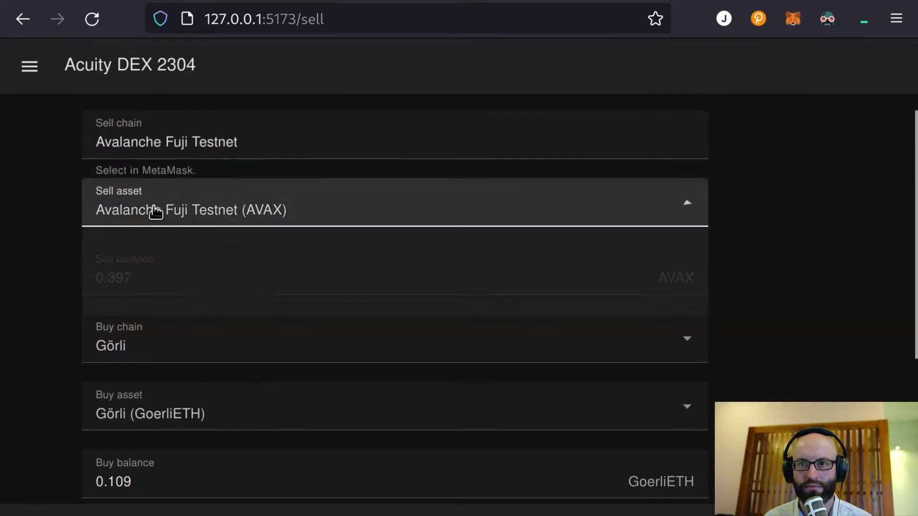
click(151, 296)
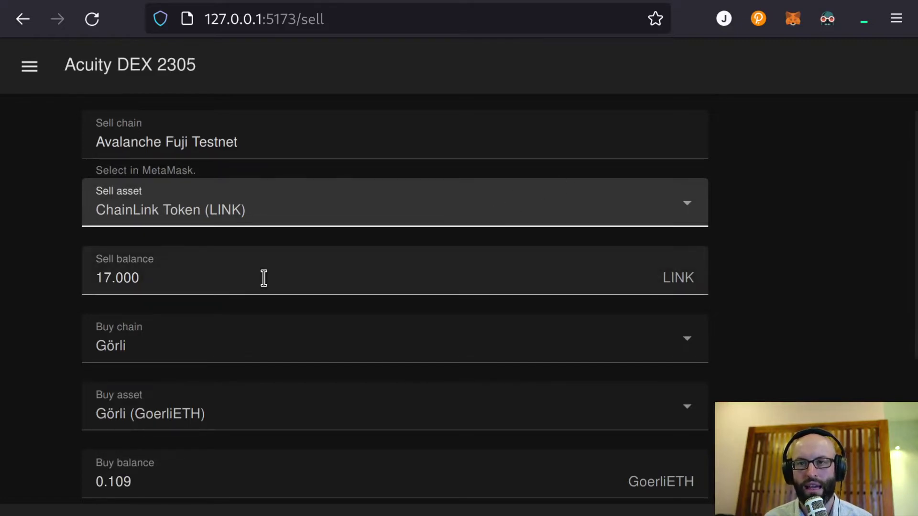
scroll(264, 279, down, 2)
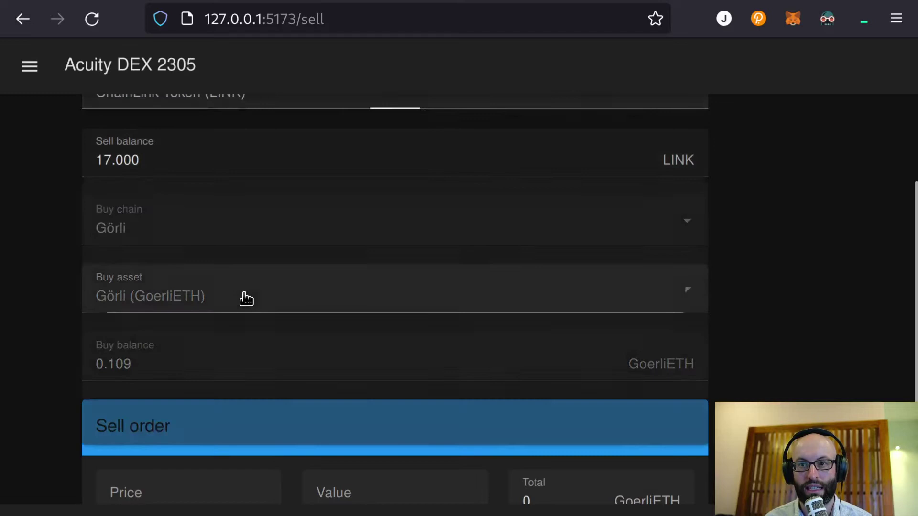
click(246, 298)
click(229, 230)
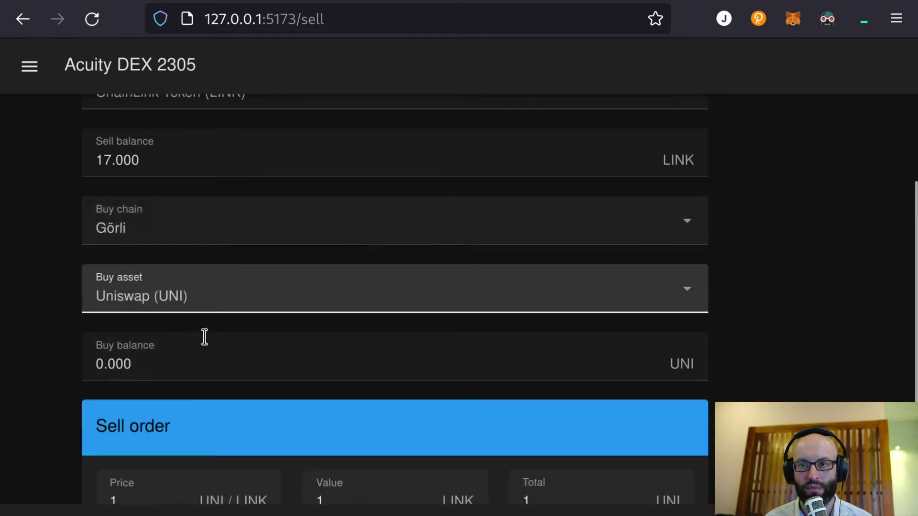
scroll(207, 312, up, 2)
scroll(207, 312, down, 2)
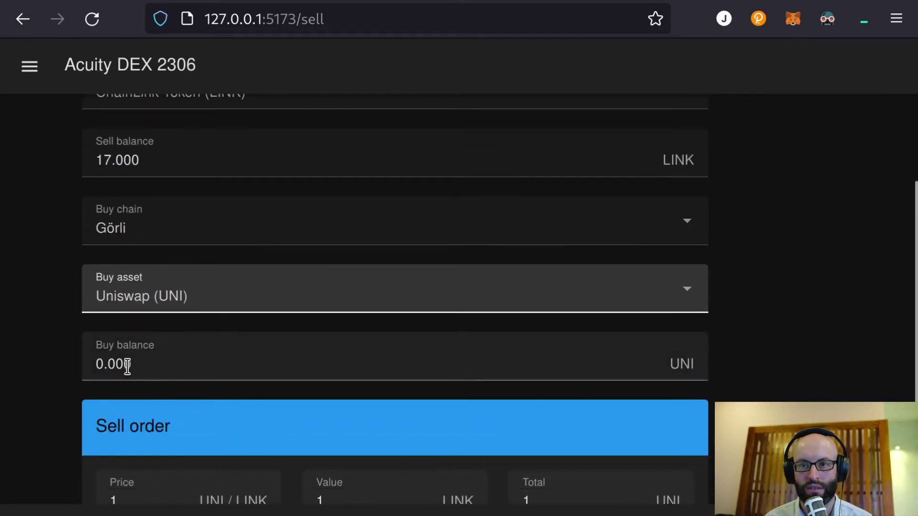
scroll(126, 366, down, 2)
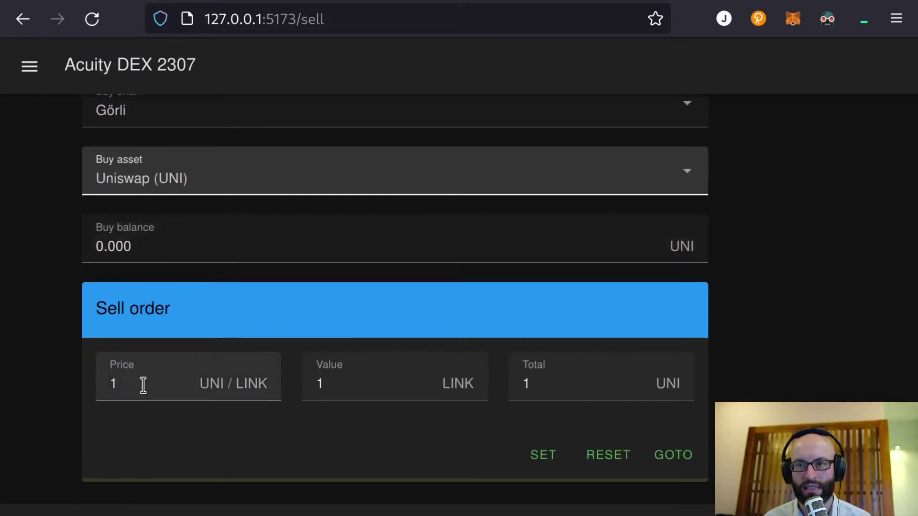
Enter a sell order of 10 LINK at 0.01 UNI per LINK and submit it.
click(352, 383)
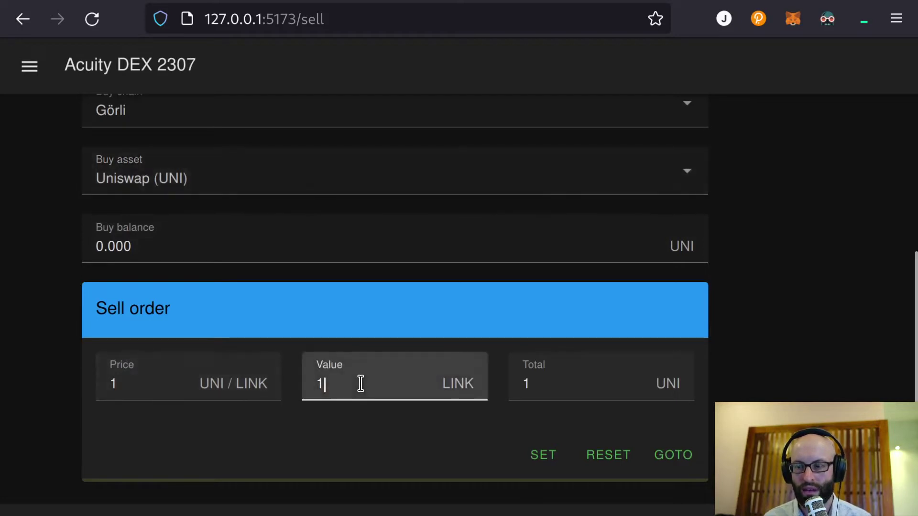
text(0)
click(170, 375)
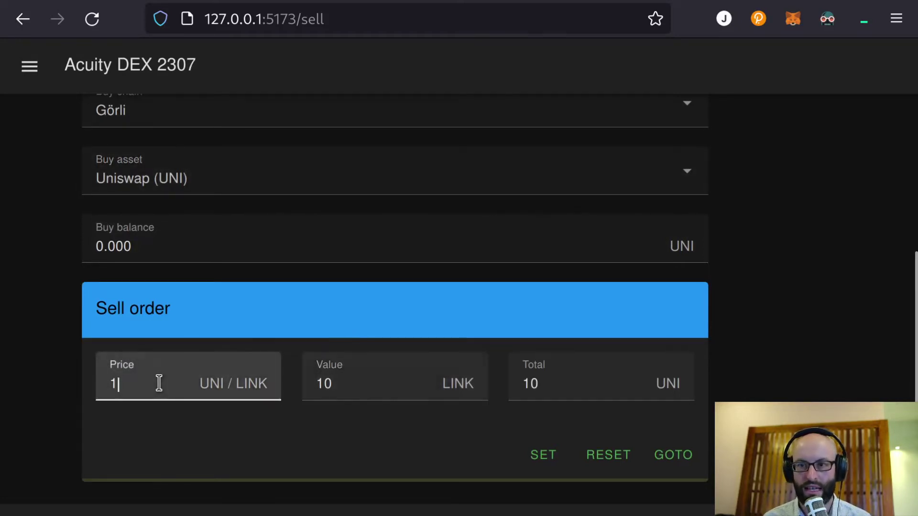
key(BackSpace)
text(0)
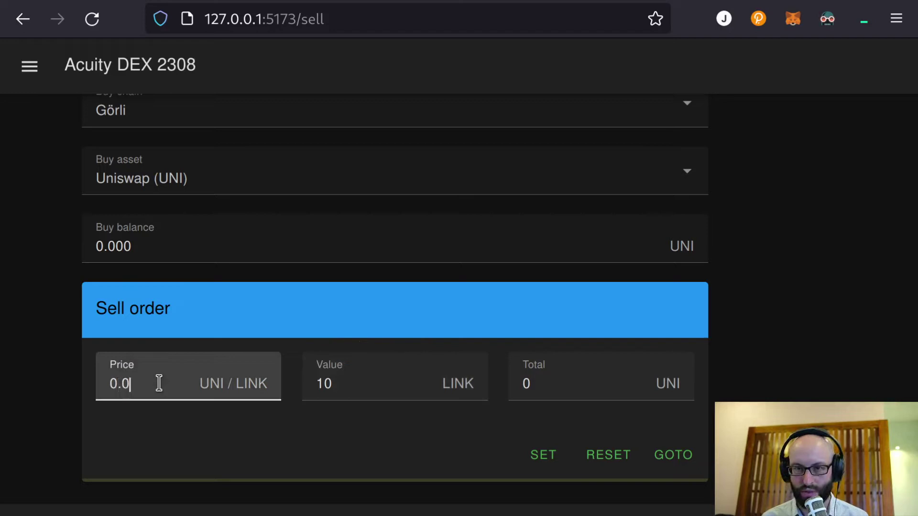
click(544, 455)
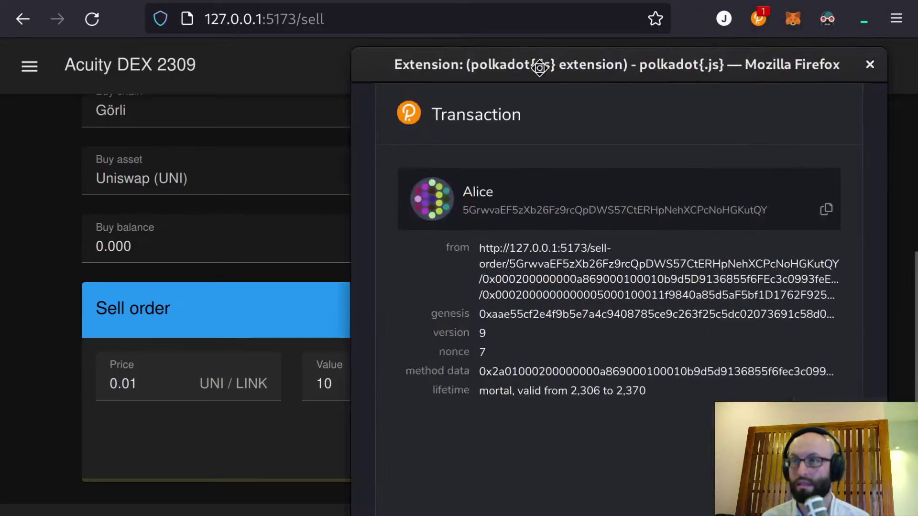
Reposition the polkadot{.js} popup and sign Alice's sell-order transaction.
drag(537, 63, 259, 6)
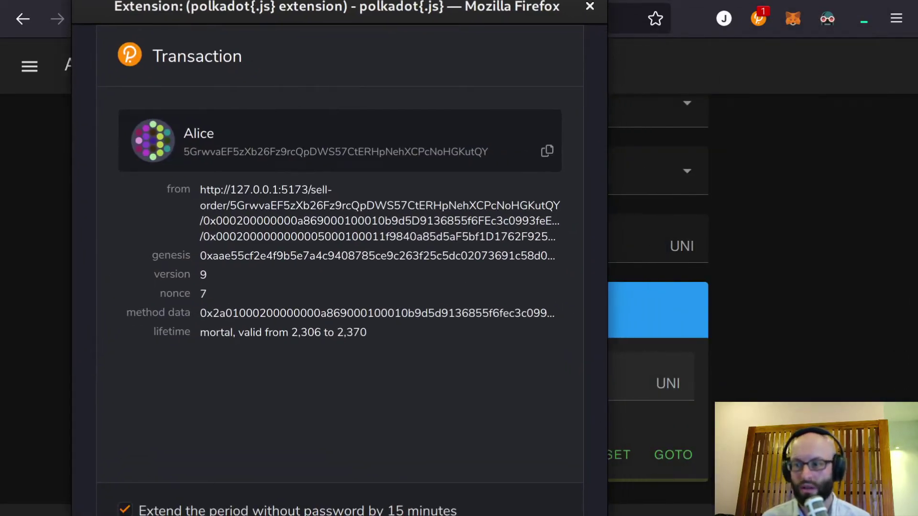
drag(606, 513, 568, 473)
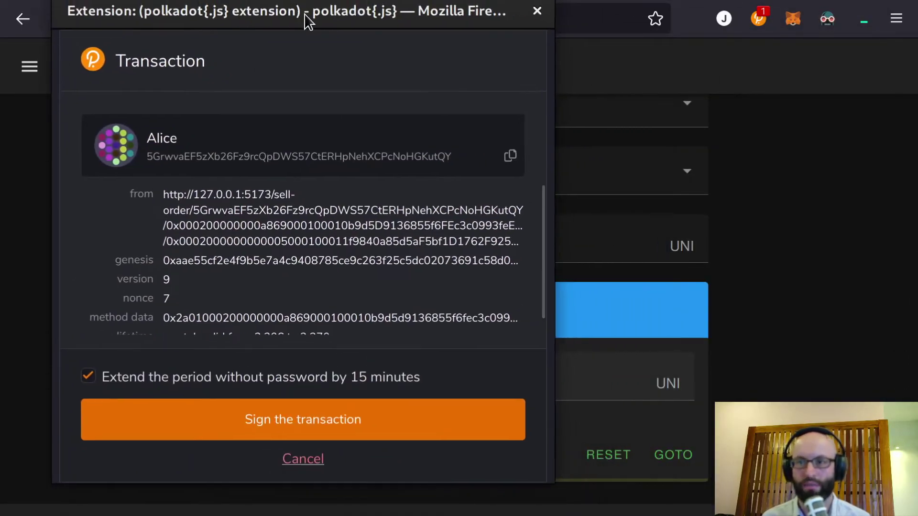
click(322, 415)
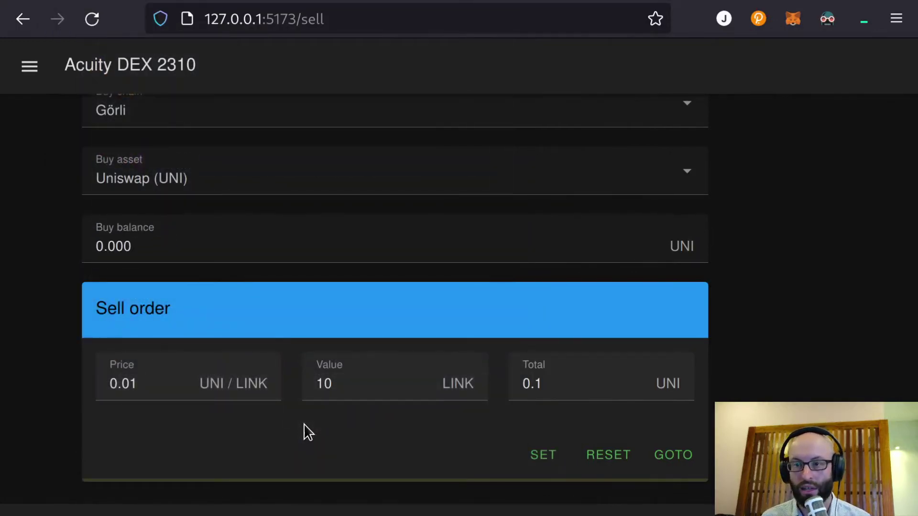
click(606, 455)
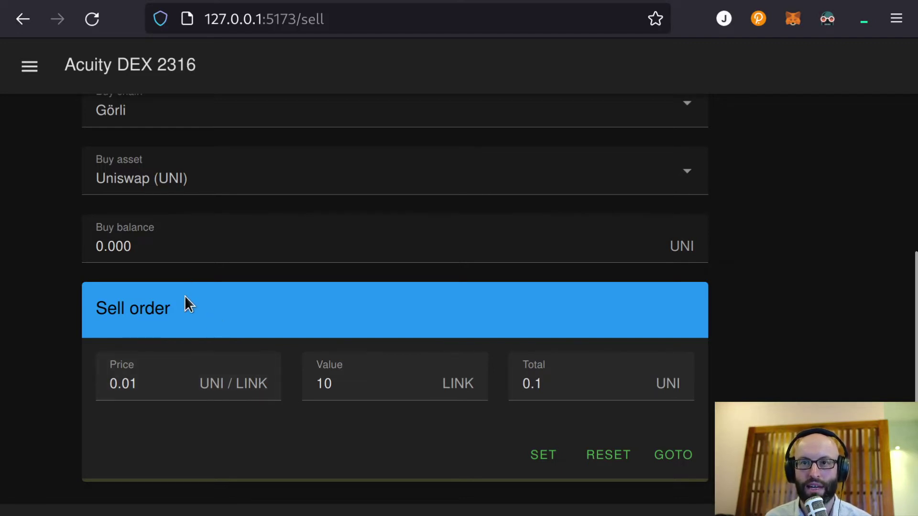
scroll(185, 295, up, 3)
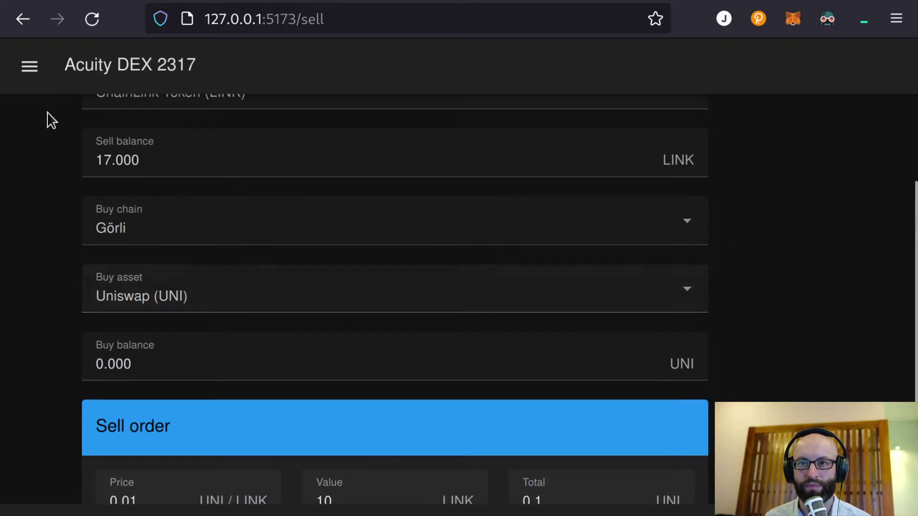
Go to the Buy page and switch the MetaMask account to Bob.
click(30, 66)
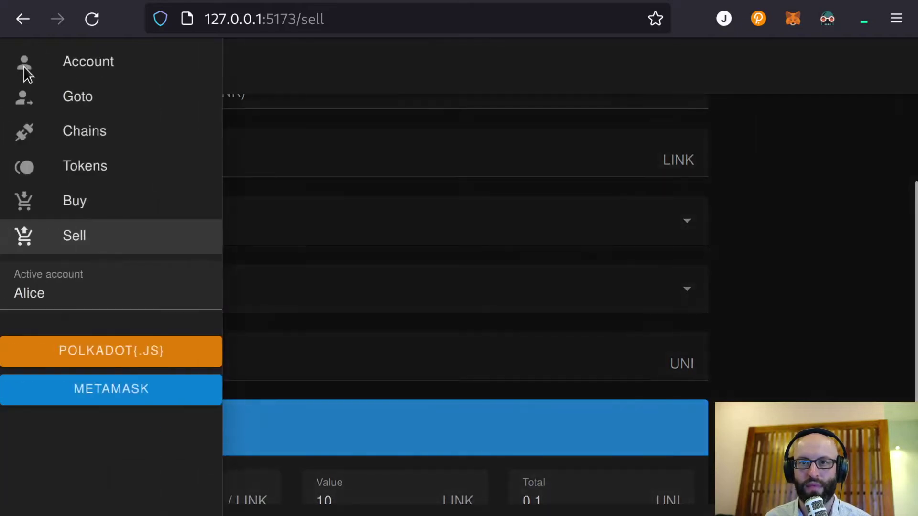
click(71, 201)
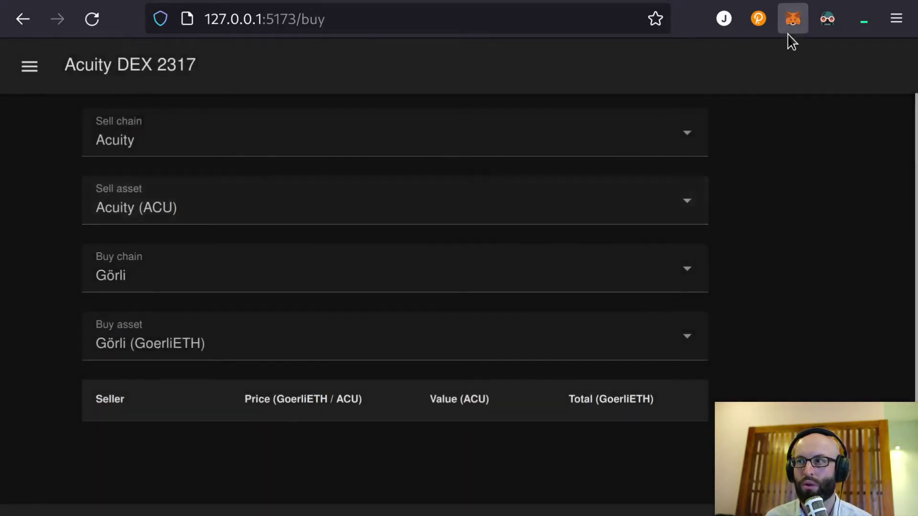
click(792, 20)
click(769, 71)
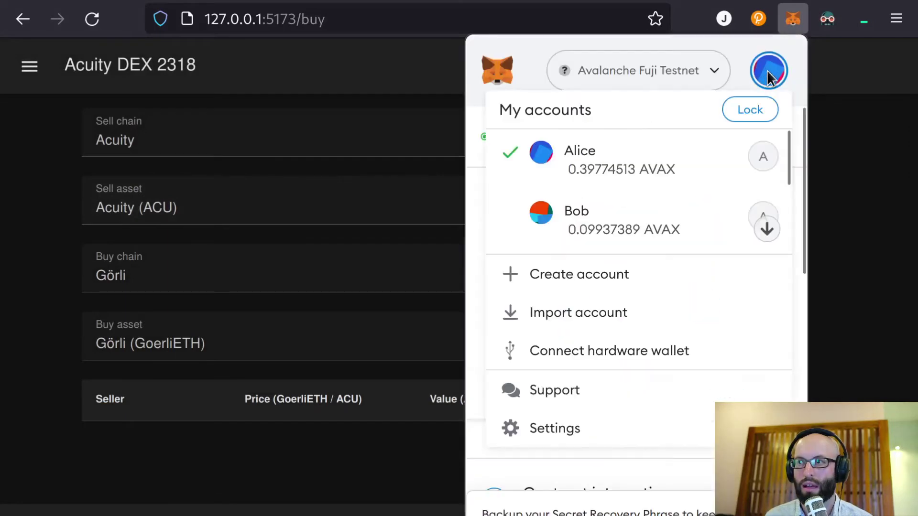
click(660, 223)
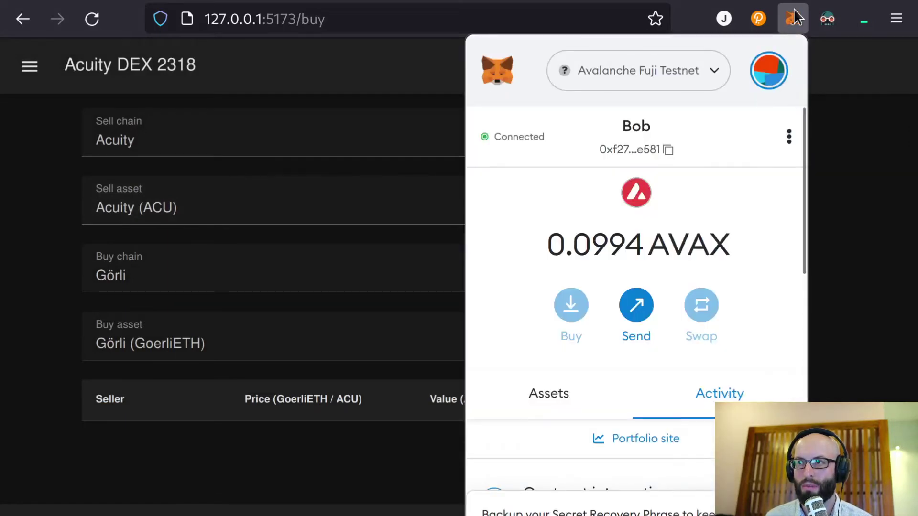
Switch the MetaMask network to Goerli test network.
click(660, 79)
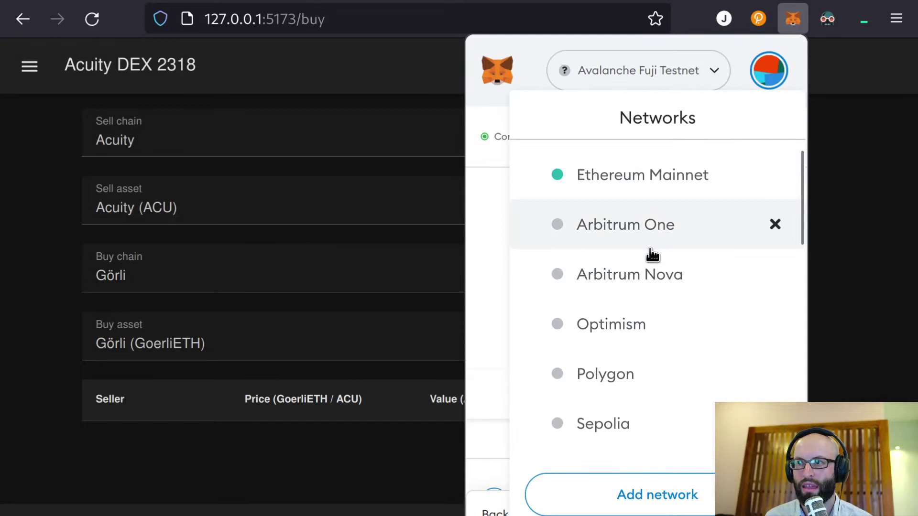
scroll(652, 255, down, 5)
scroll(660, 301, down, 5)
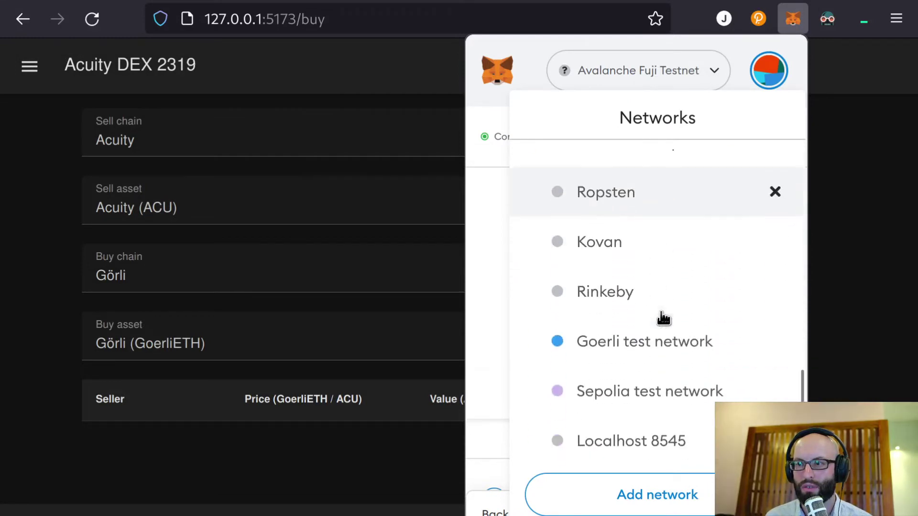
click(646, 344)
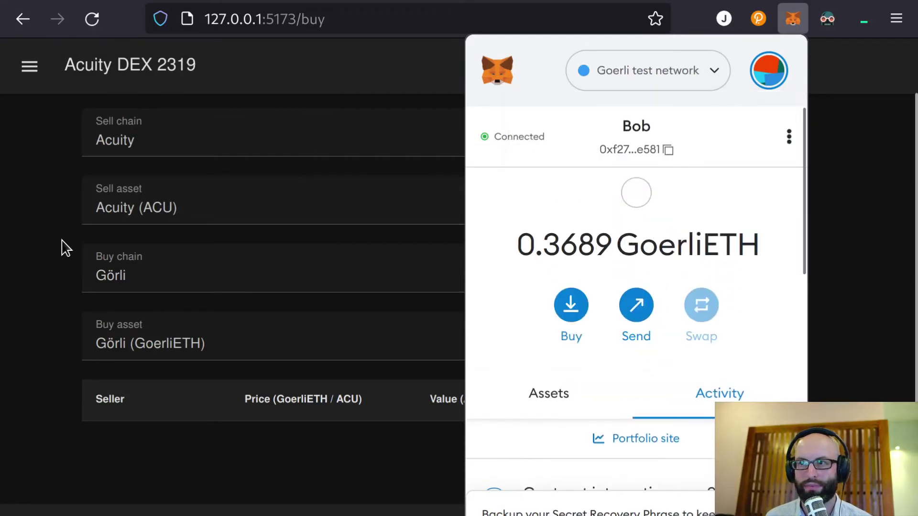
click(66, 247)
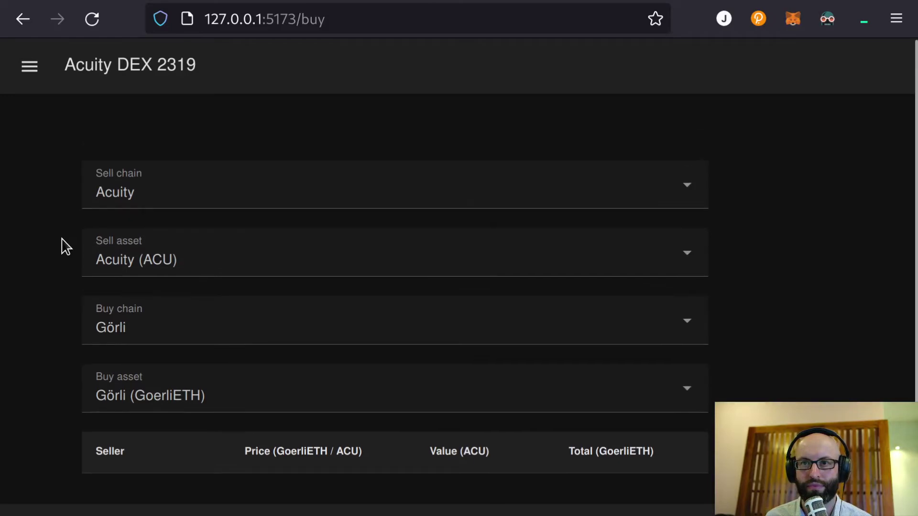
Filter offers to LINK on Avalanche Fuji for Uniswap (UNI) on Görli.
click(183, 188)
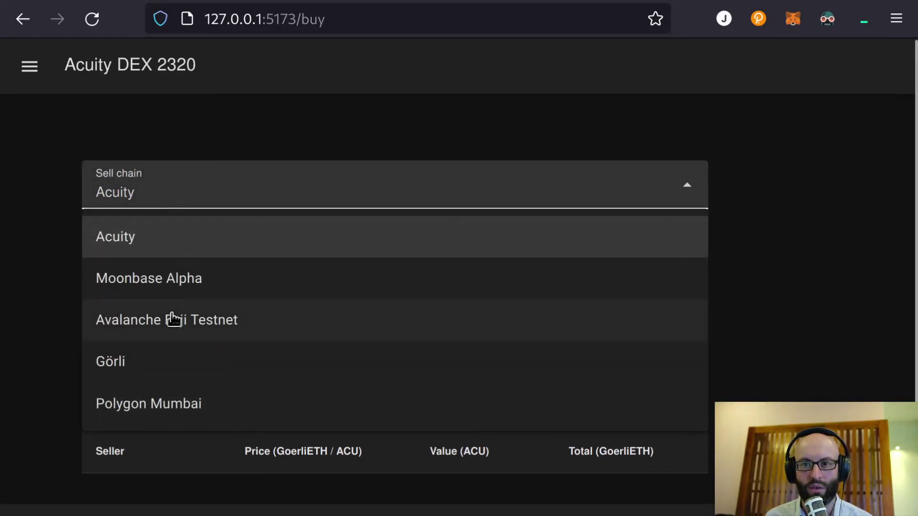
click(144, 320)
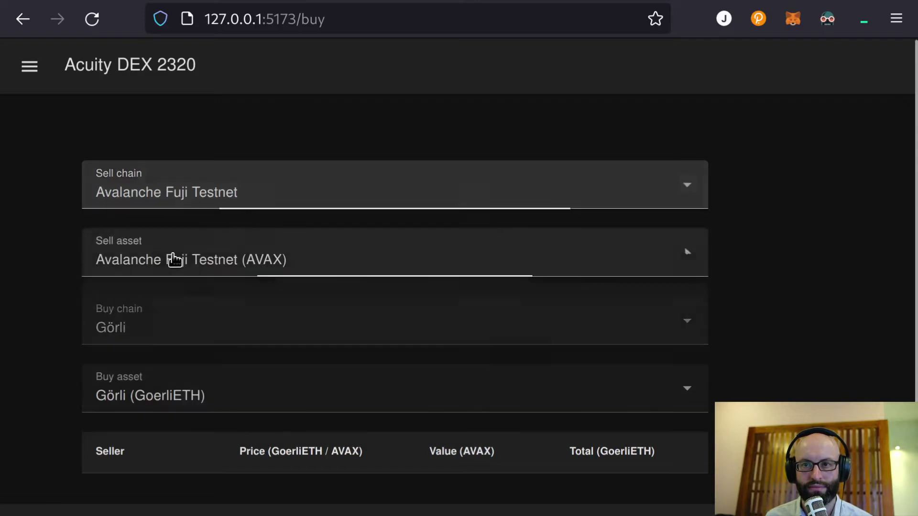
click(174, 260)
click(192, 347)
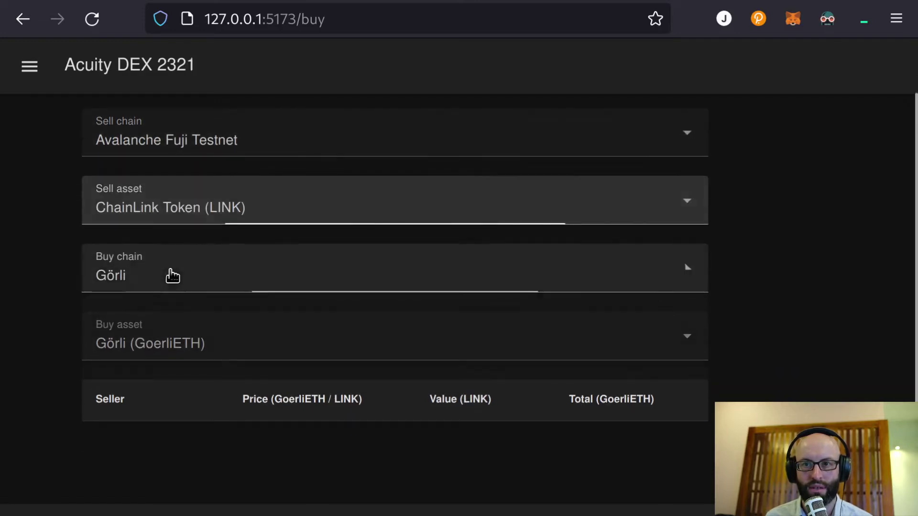
click(173, 275)
click(108, 427)
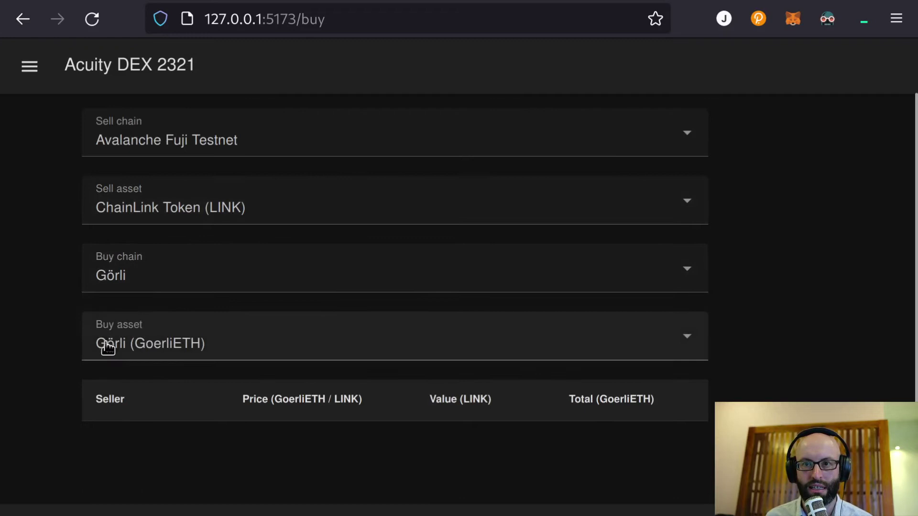
click(110, 342)
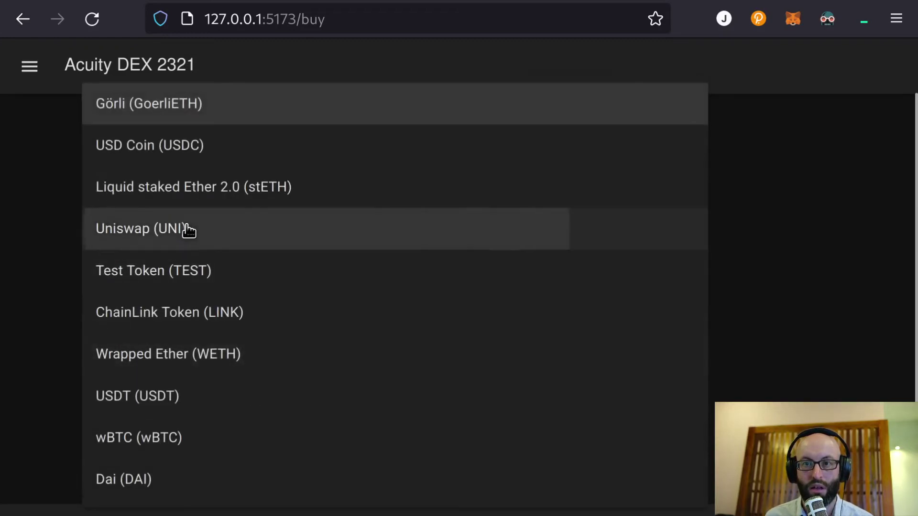
click(188, 229)
scroll(216, 428, down, 1)
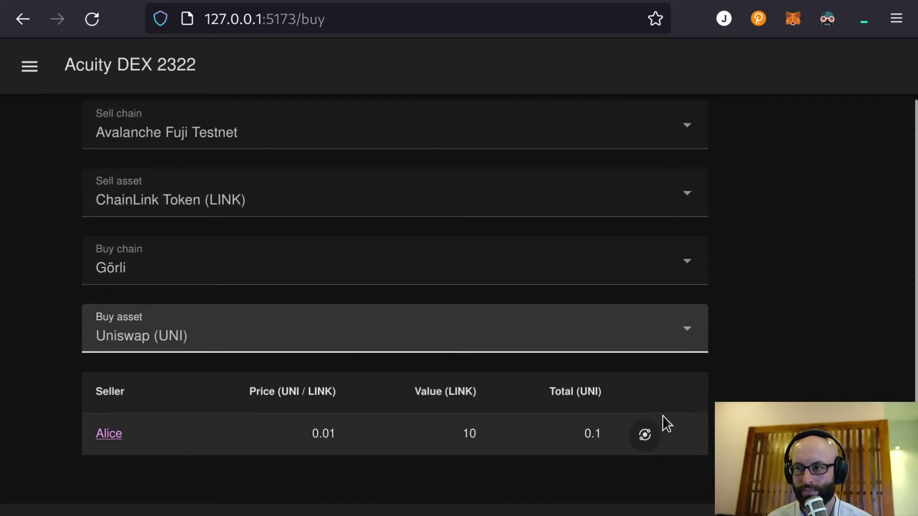
Open Alice's 10 LINK sell order and check the wallet account and network.
click(645, 436)
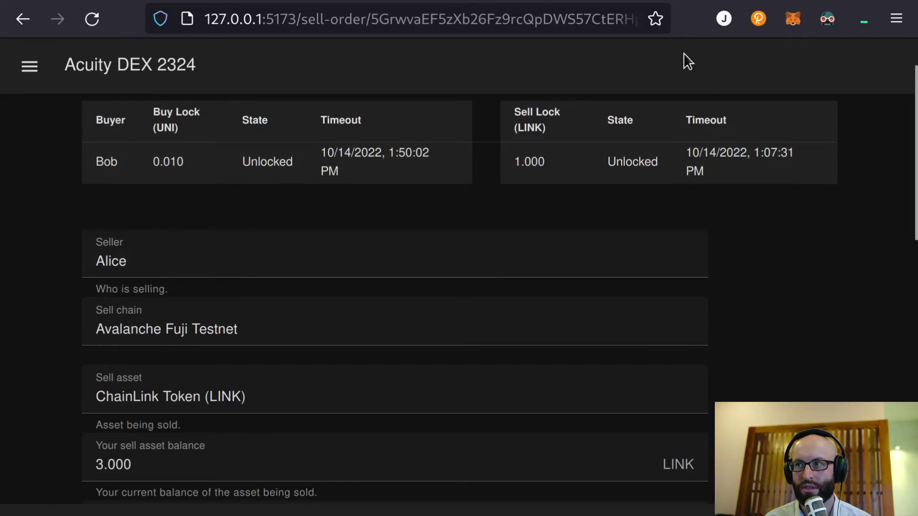
click(794, 19)
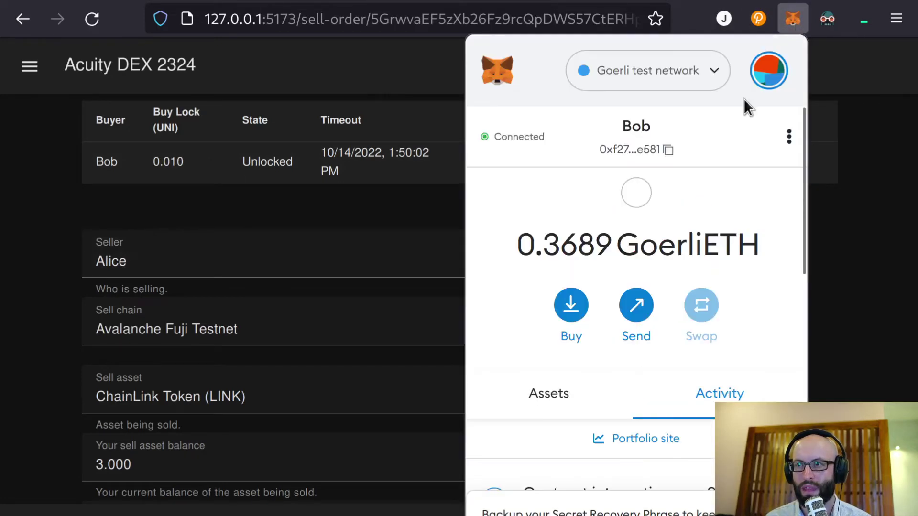
click(373, 212)
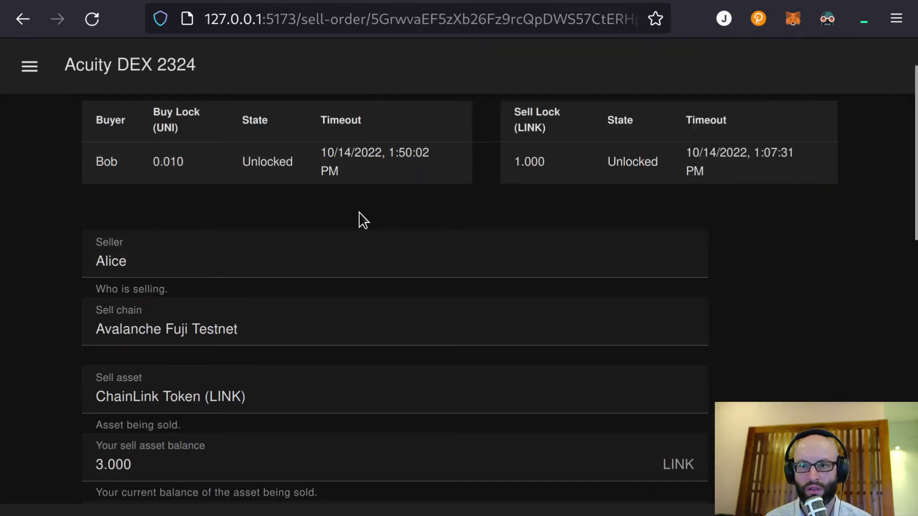
scroll(358, 219, down, 3)
scroll(358, 219, down, 2)
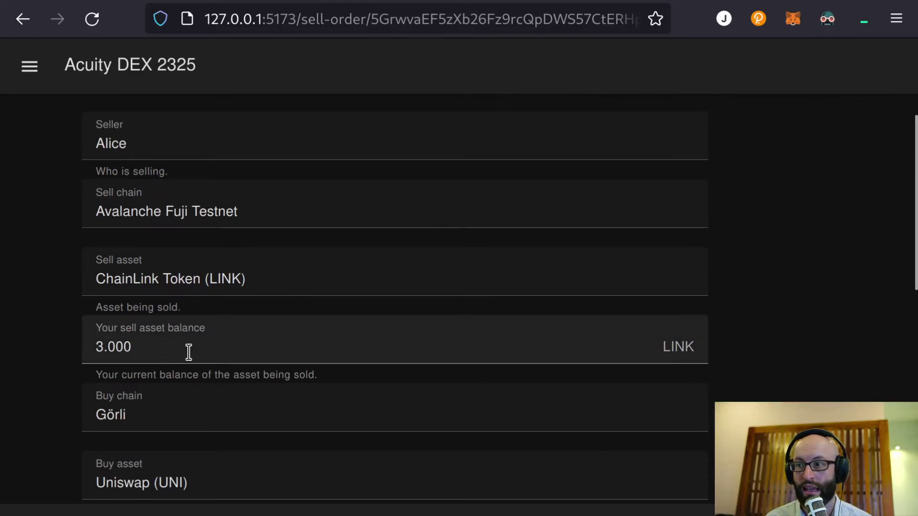
Review the order's balances and enter a buy value of 1 LINK, costing 0.01 UNI.
drag(90, 349, 134, 346)
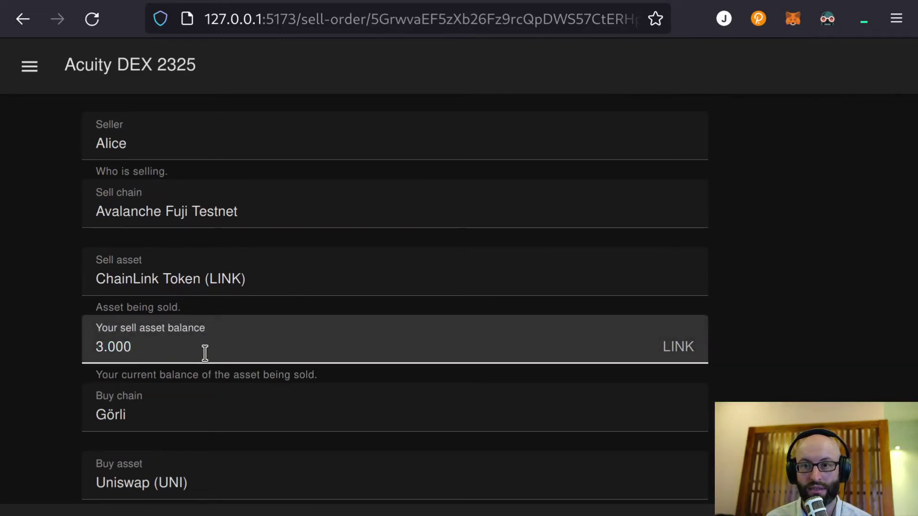
scroll(205, 352, down, 2)
scroll(206, 352, down, 1)
scroll(214, 280, down, 3)
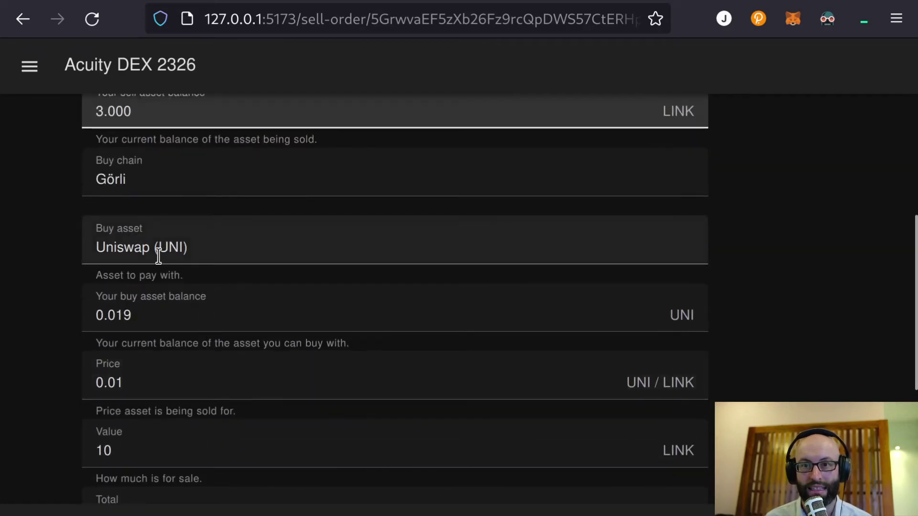
click(179, 309)
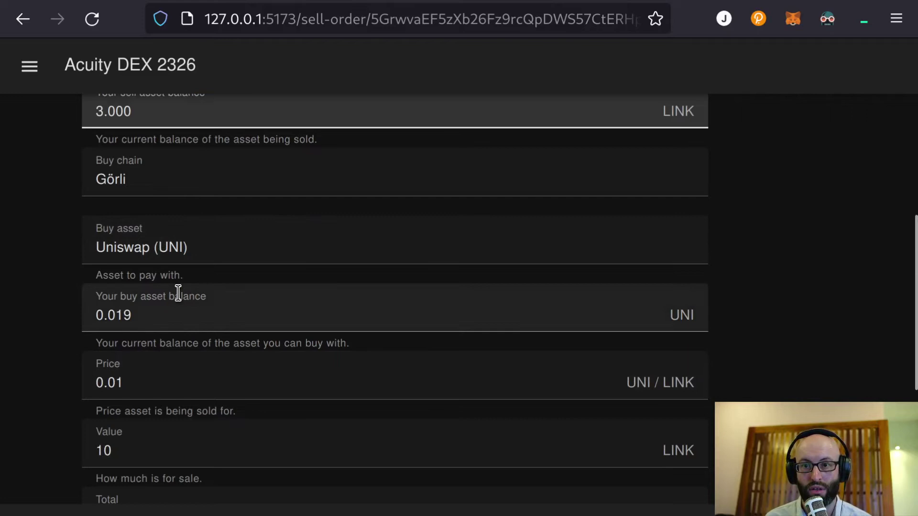
scroll(179, 292, down, 2)
scroll(177, 293, down, 1)
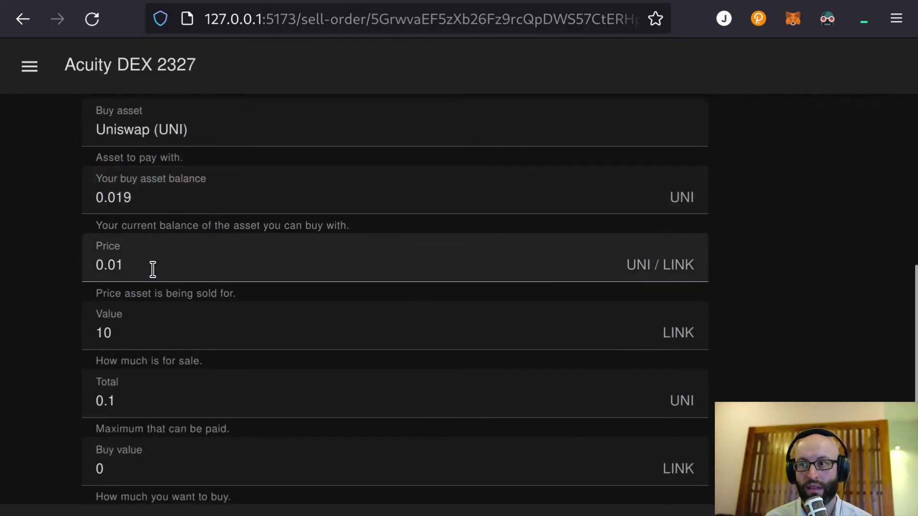
click(149, 334)
scroll(149, 334, down, 1)
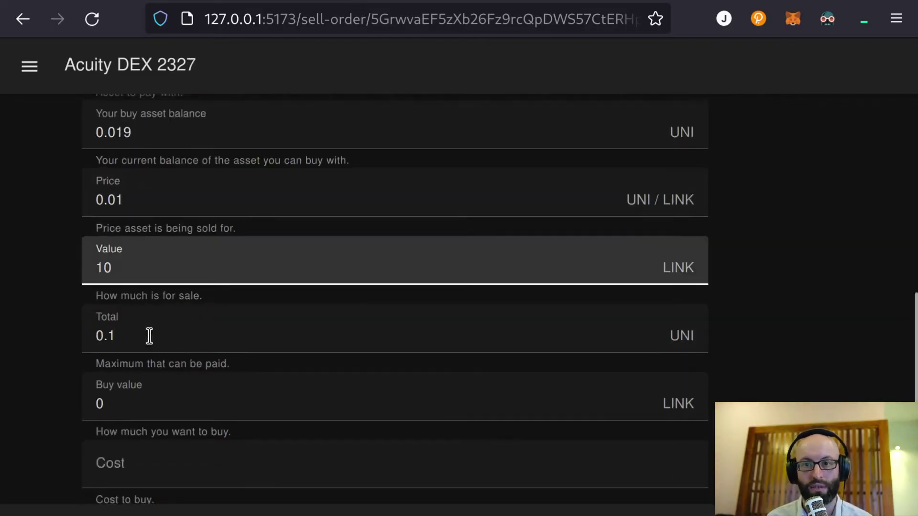
scroll(149, 335, down, 1)
click(170, 286)
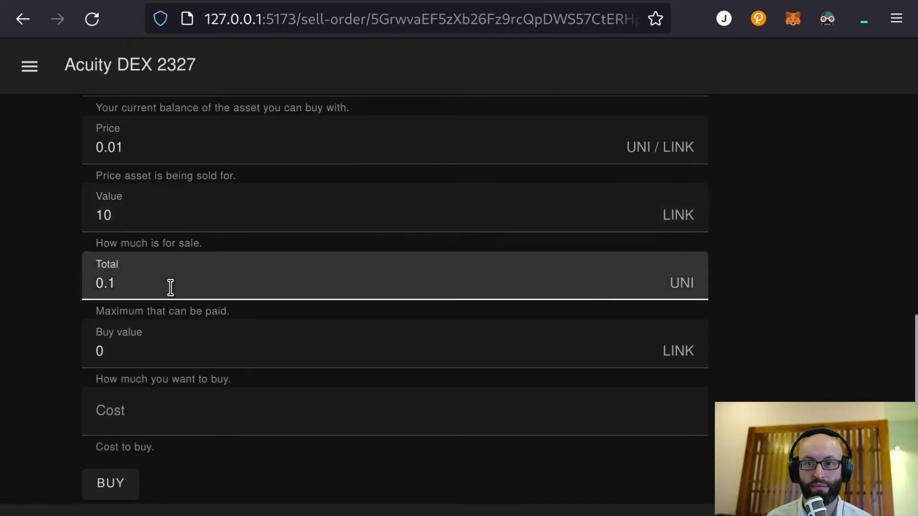
click(158, 351)
scroll(159, 353, down, 1)
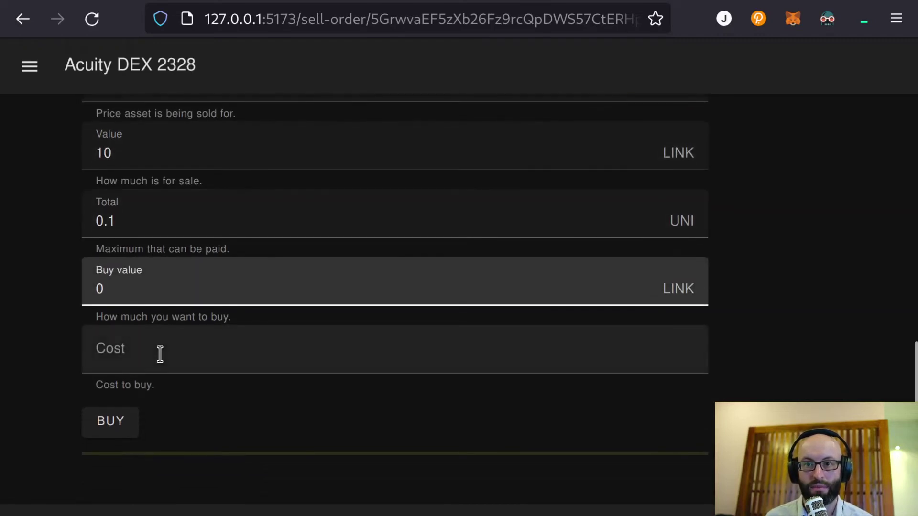
text(1)
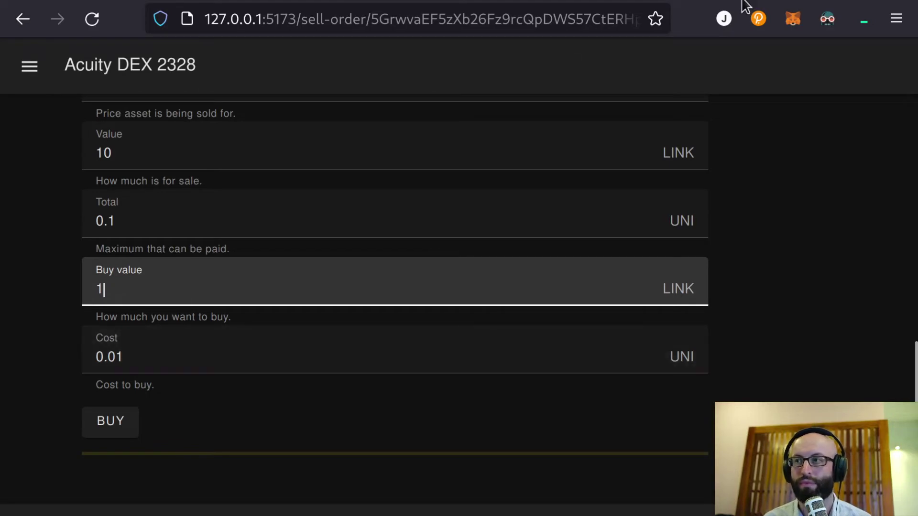
click(792, 20)
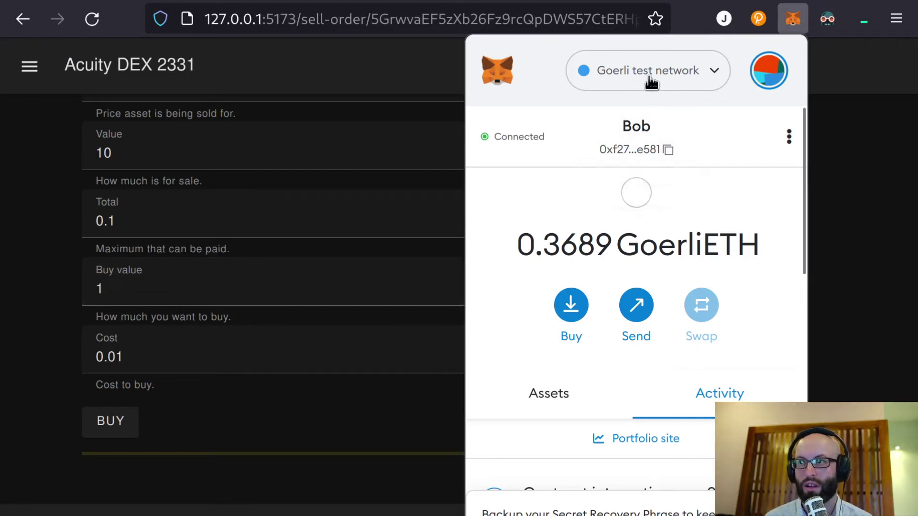
Buy 1 LINK for 0.01 UNI and approve the transaction in MetaMask.
click(129, 286)
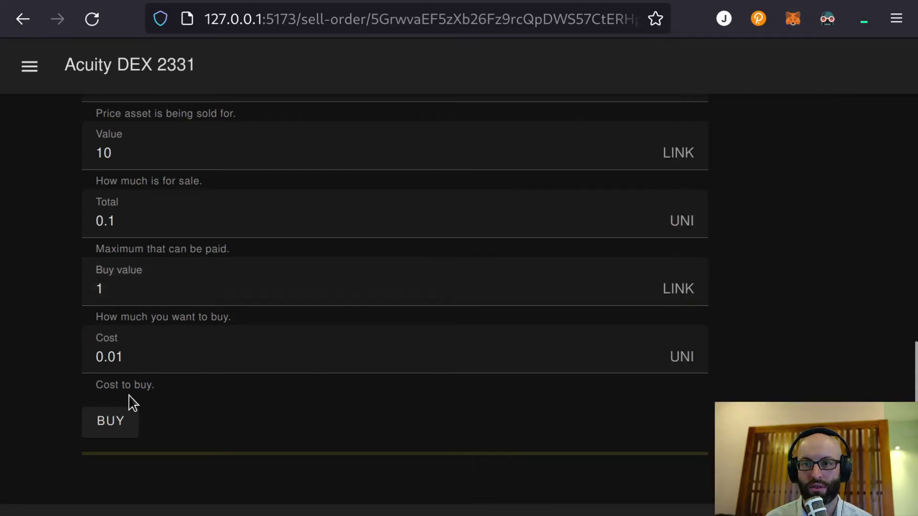
click(122, 432)
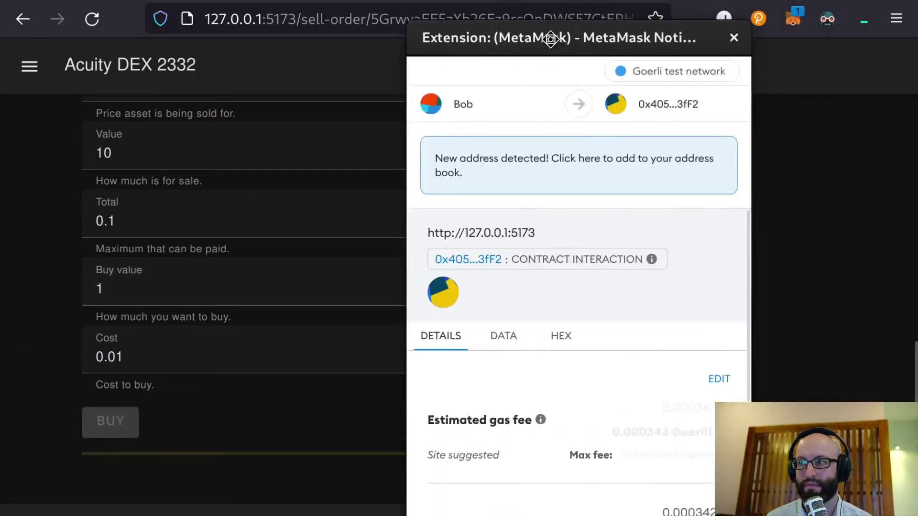
drag(552, 37, 435, 21)
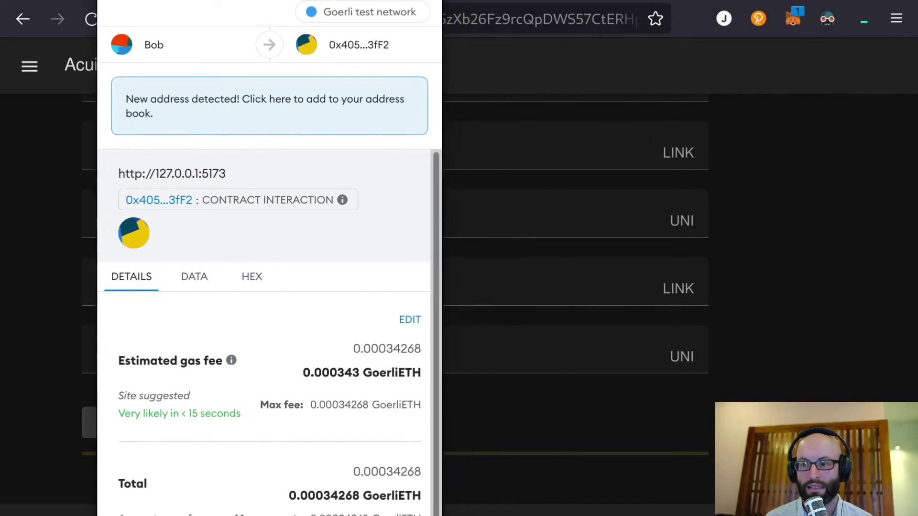
mouse_move(439, 512)
mouse_down()
mouse_move(434, 450)
mouse_move(428, 473)
mouse_up()
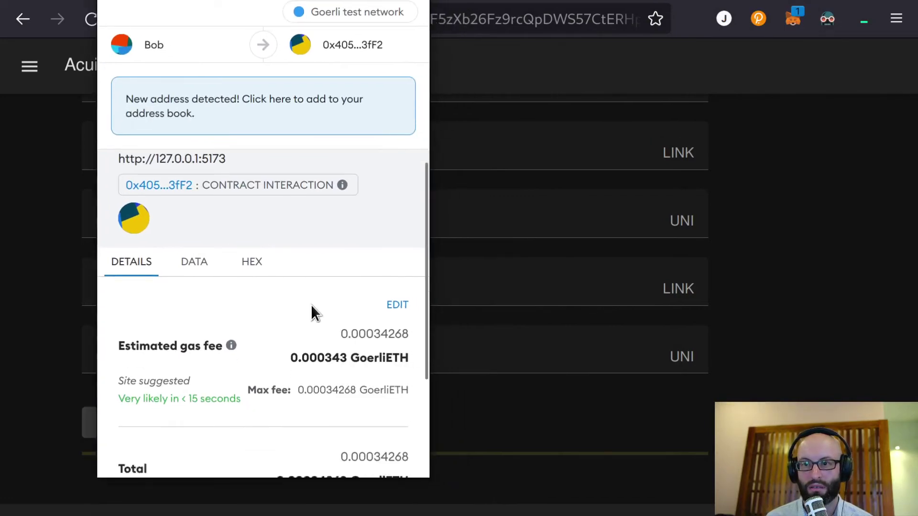
scroll(311, 305, down, 4)
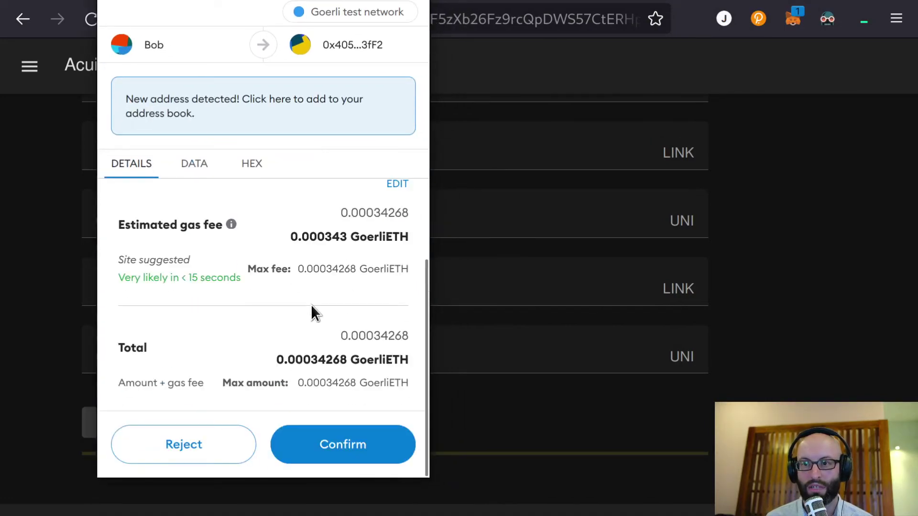
click(343, 444)
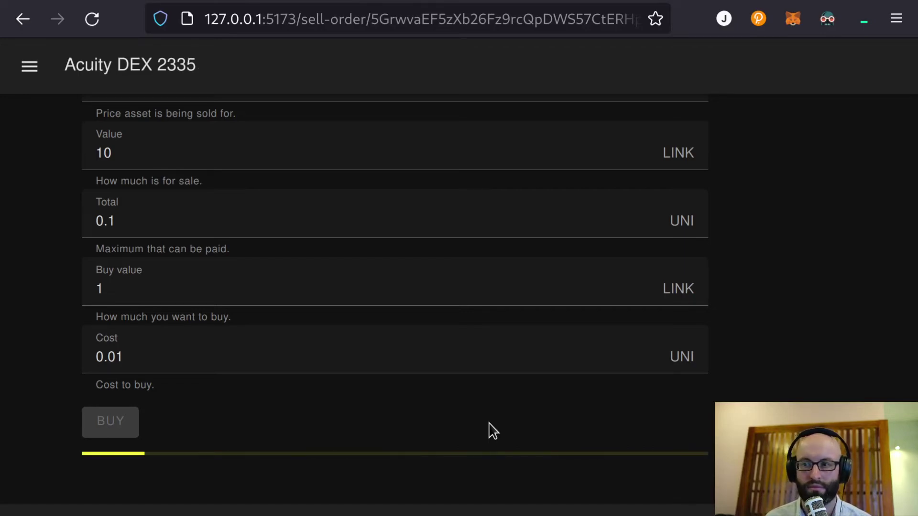
scroll(493, 430, up, 5)
scroll(493, 430, up, 5)
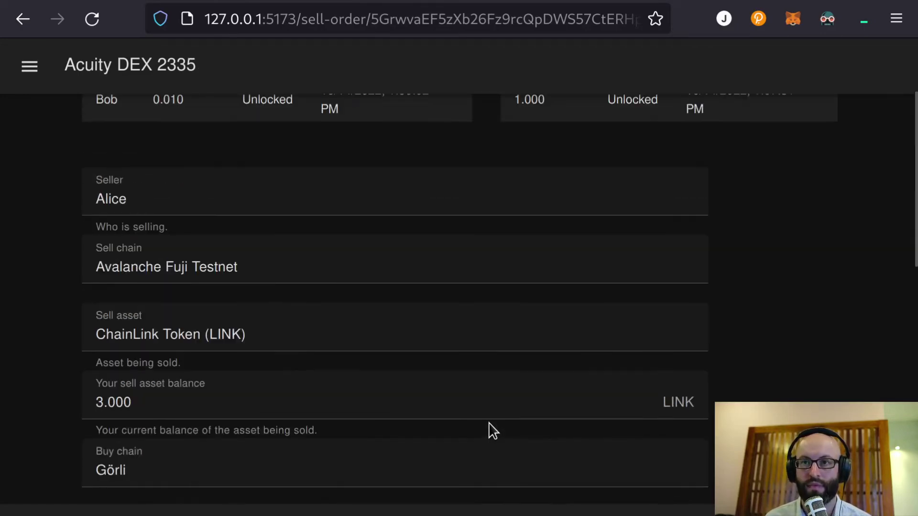
scroll(492, 430, up, 5)
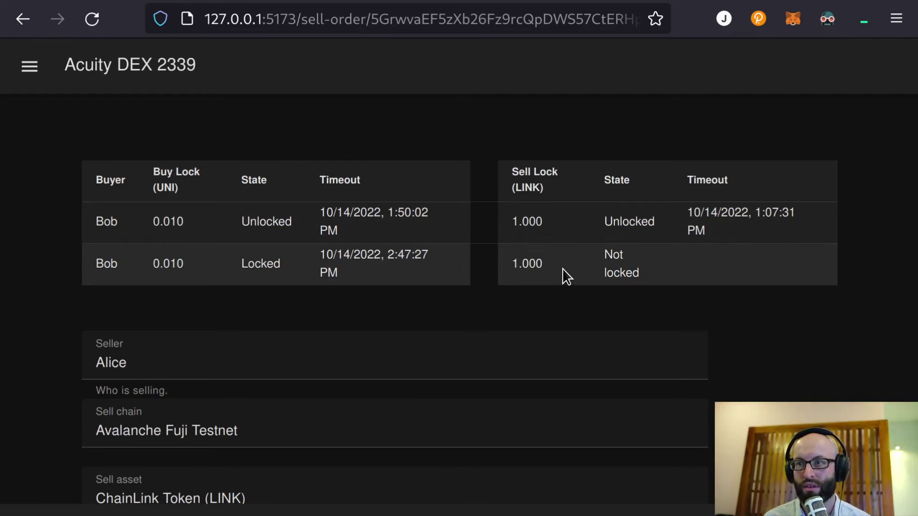
click(793, 19)
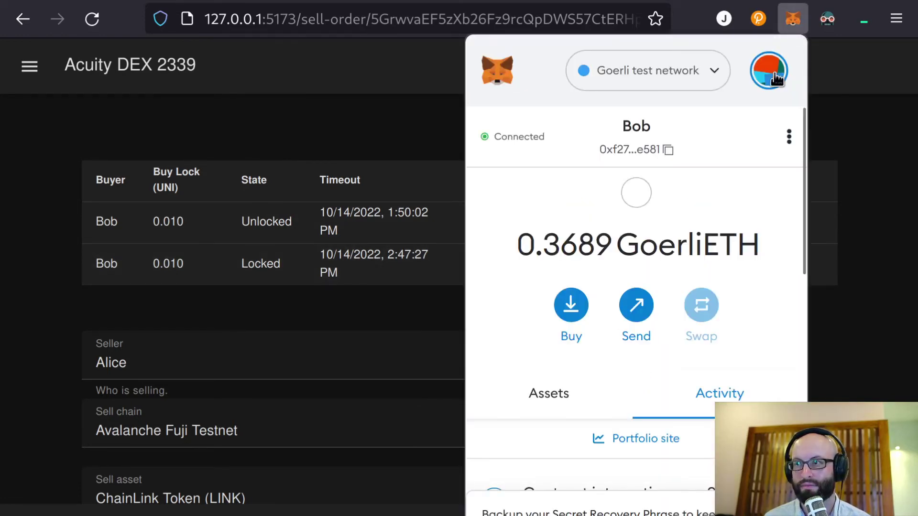
click(769, 71)
click(615, 172)
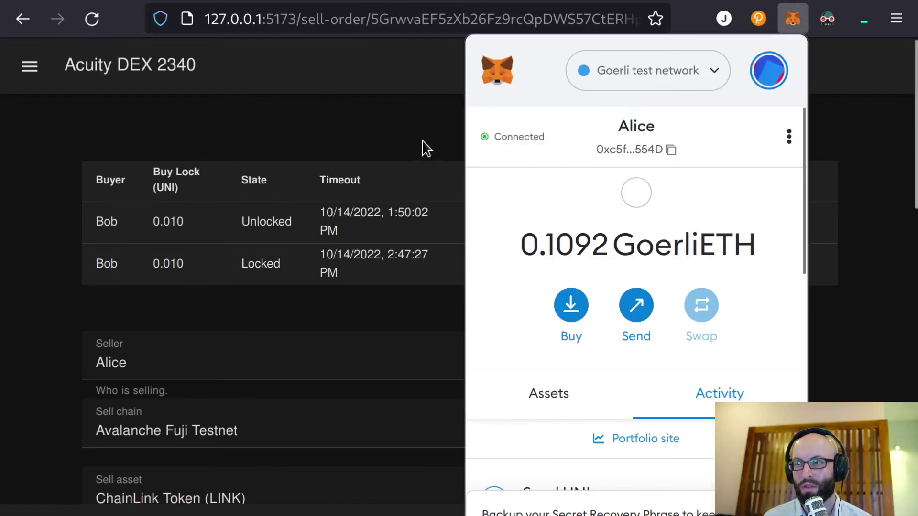
click(652, 83)
scroll(660, 303, down, 4)
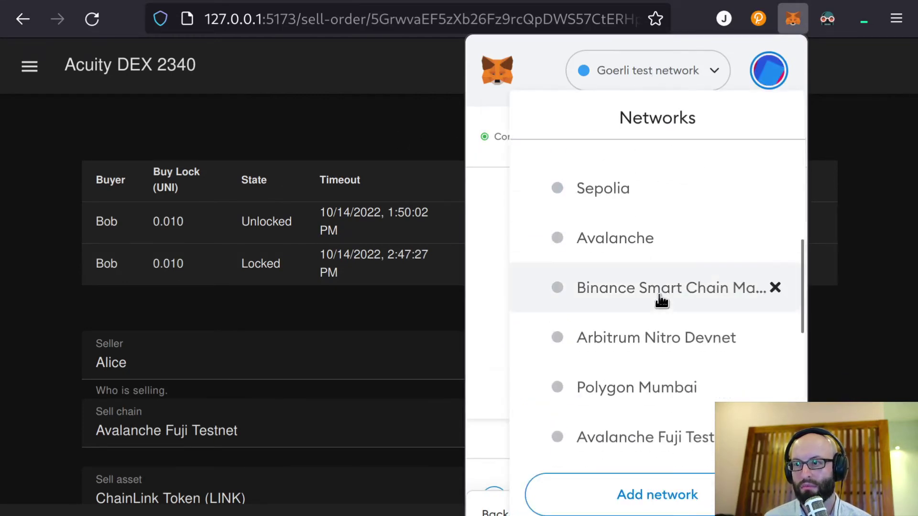
scroll(660, 303, down, 2)
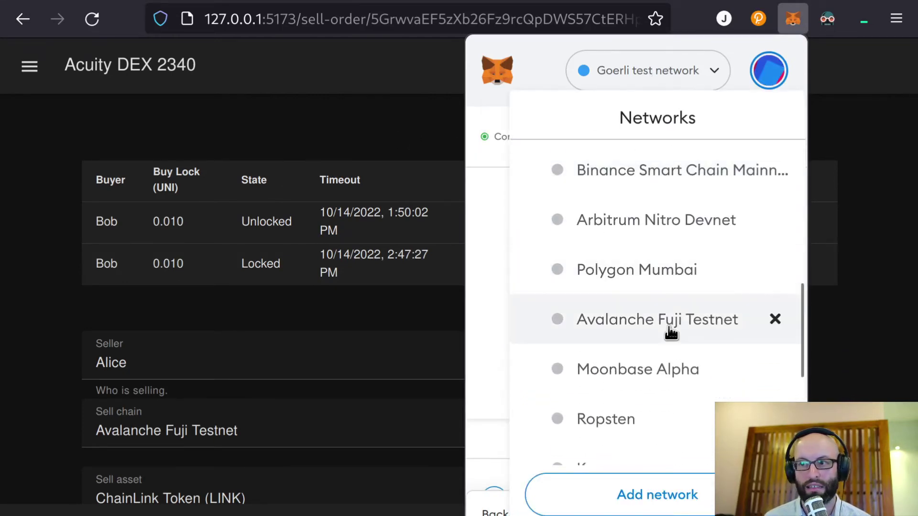
click(657, 318)
click(367, 315)
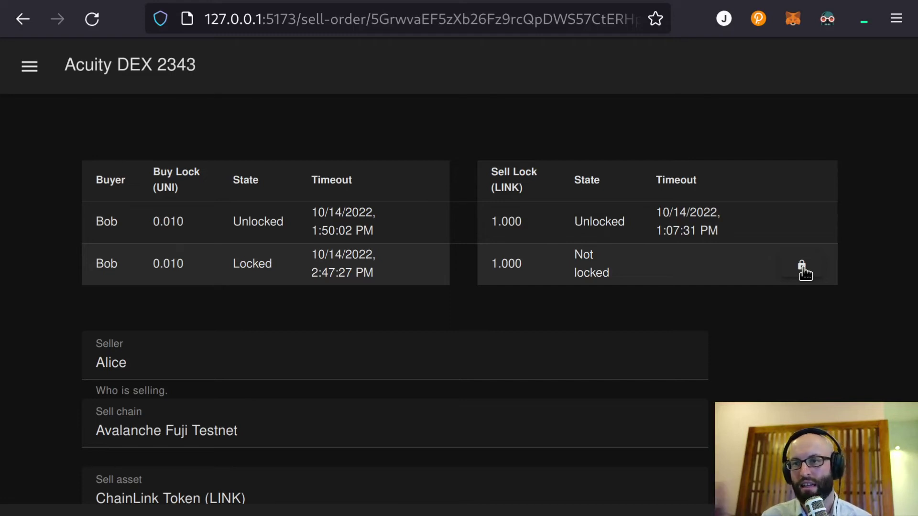
Lock the 1.000 LINK sell lock and approve the transaction in MetaMask.
click(802, 267)
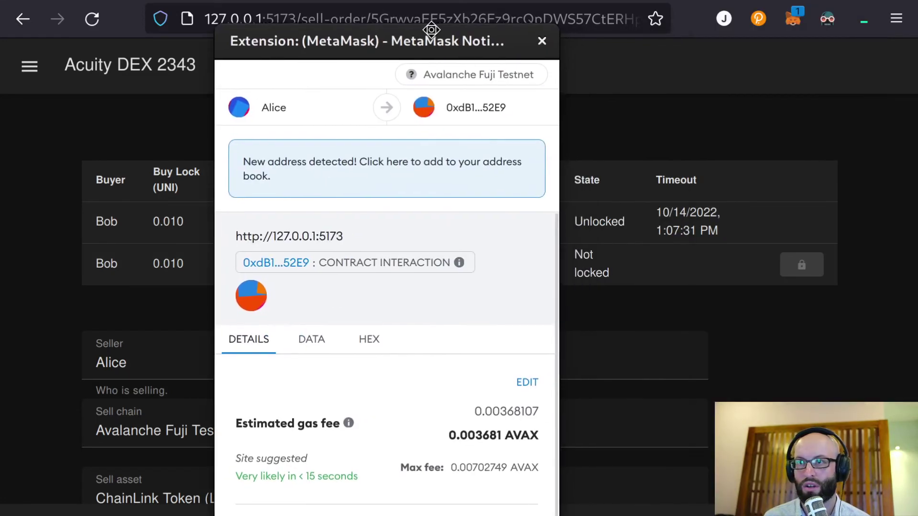
scroll(387, 359, down, 1)
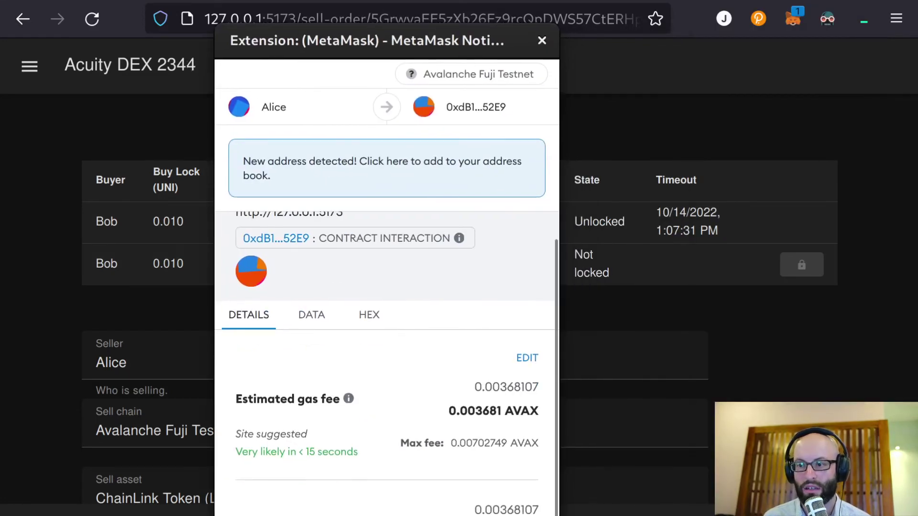
drag(558, 514, 541, 461)
scroll(405, 247, down, 3)
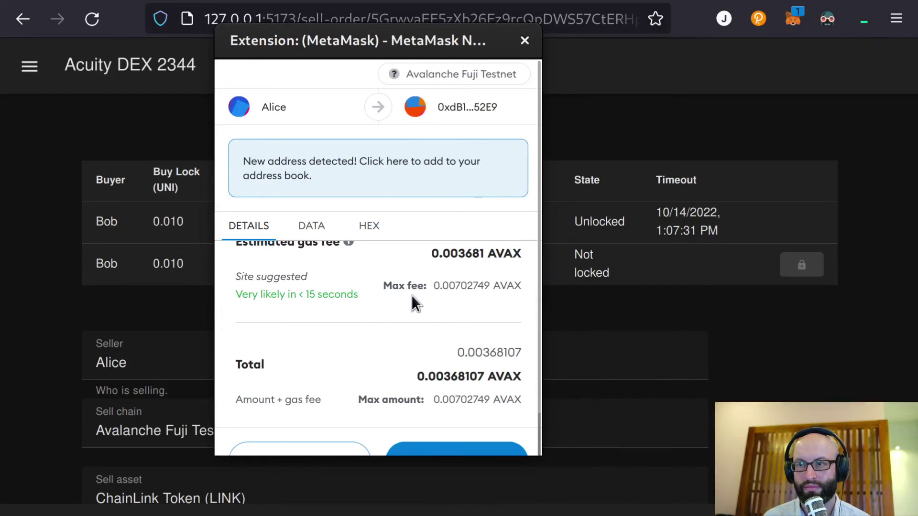
scroll(409, 290, down, 2)
click(437, 430)
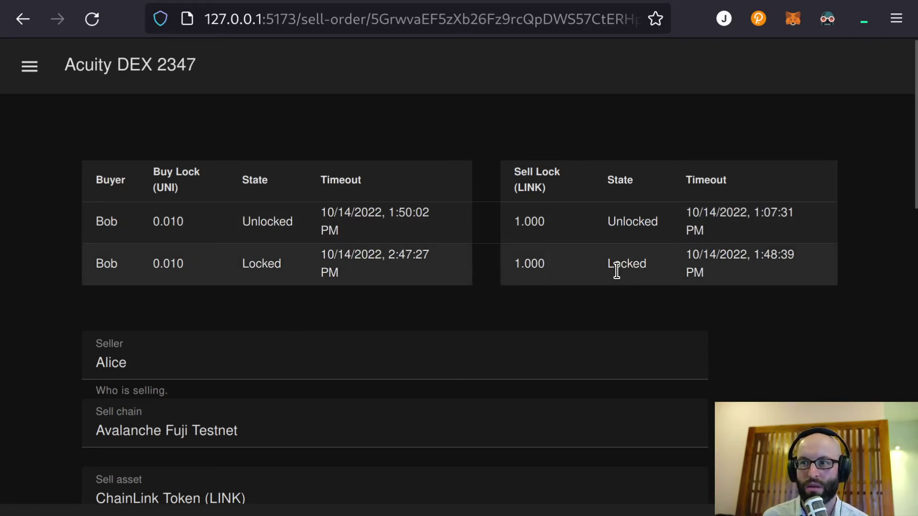
Switch MetaMask to Bob and unlock the 1.000 LINK sell lock timing out 1:48:39 PM.
click(792, 19)
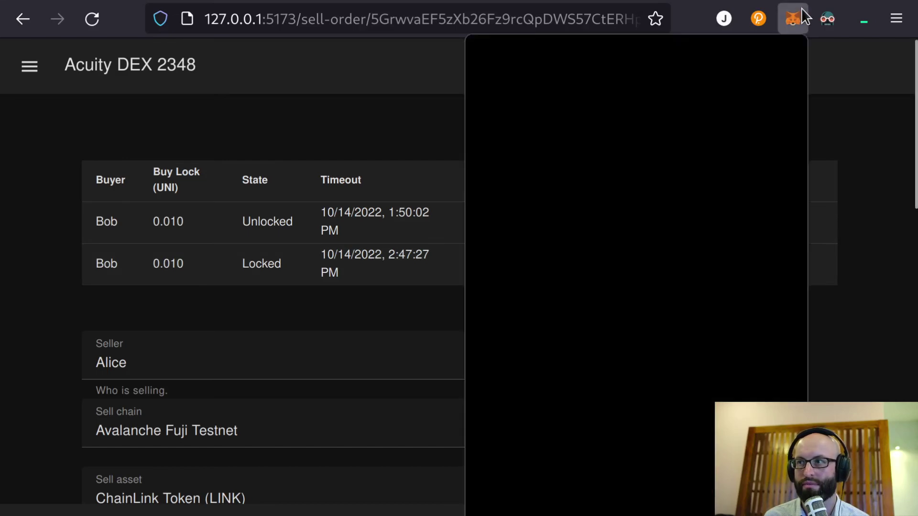
click(768, 70)
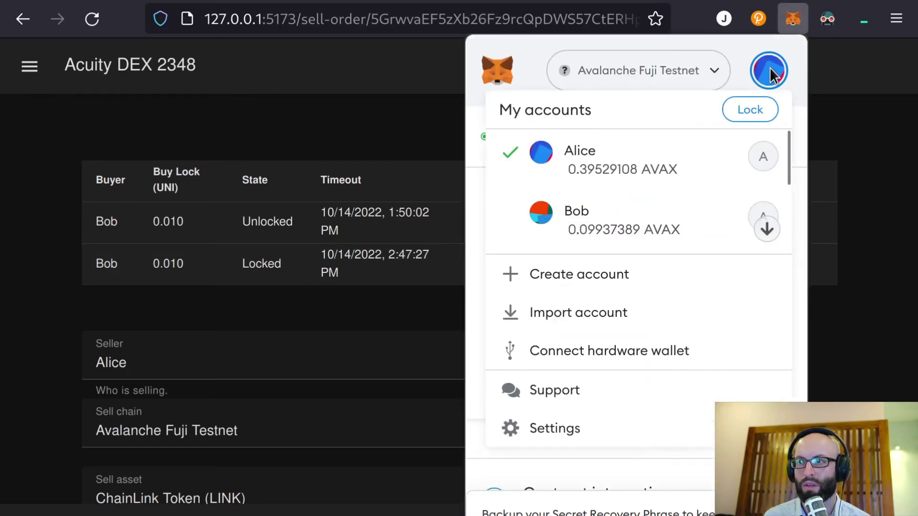
click(658, 212)
click(385, 309)
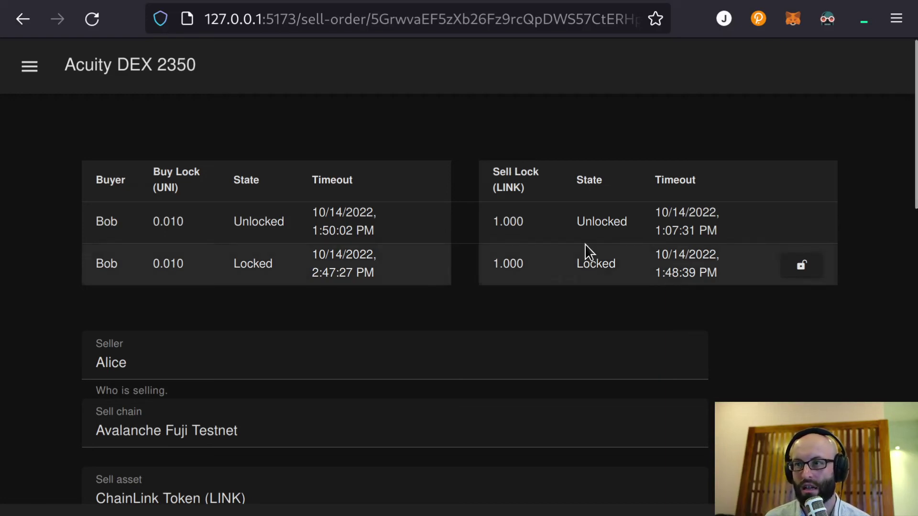
click(814, 268)
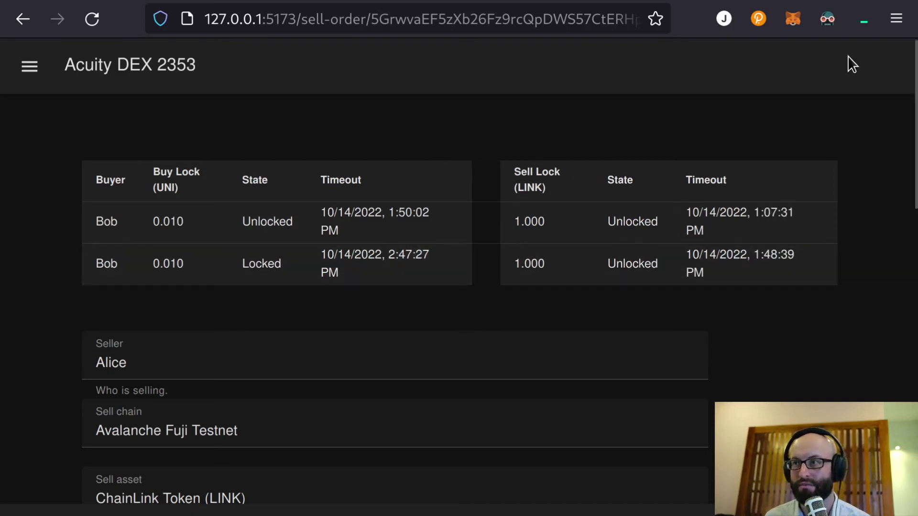
click(793, 20)
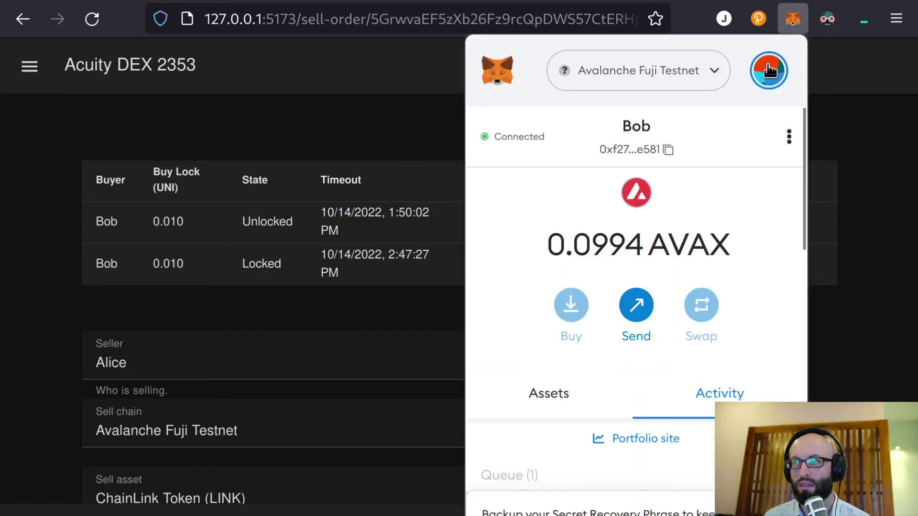
click(768, 69)
click(687, 170)
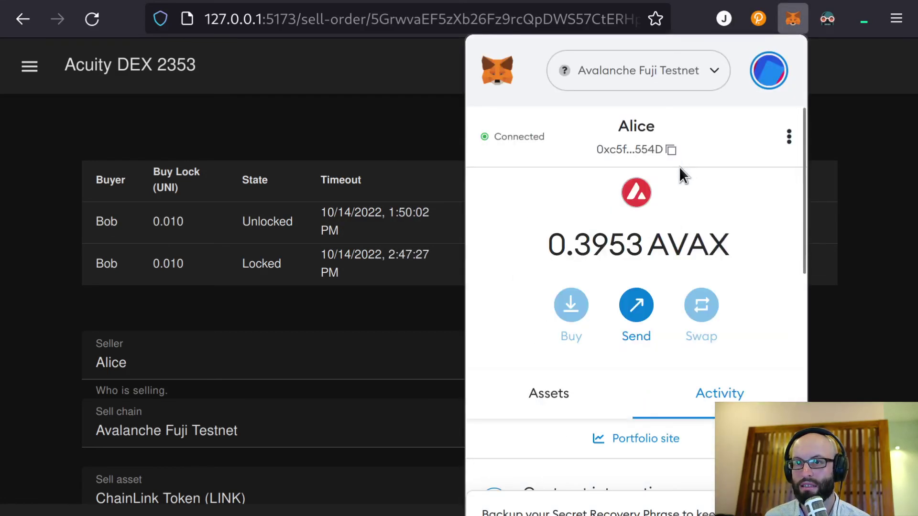
click(685, 75)
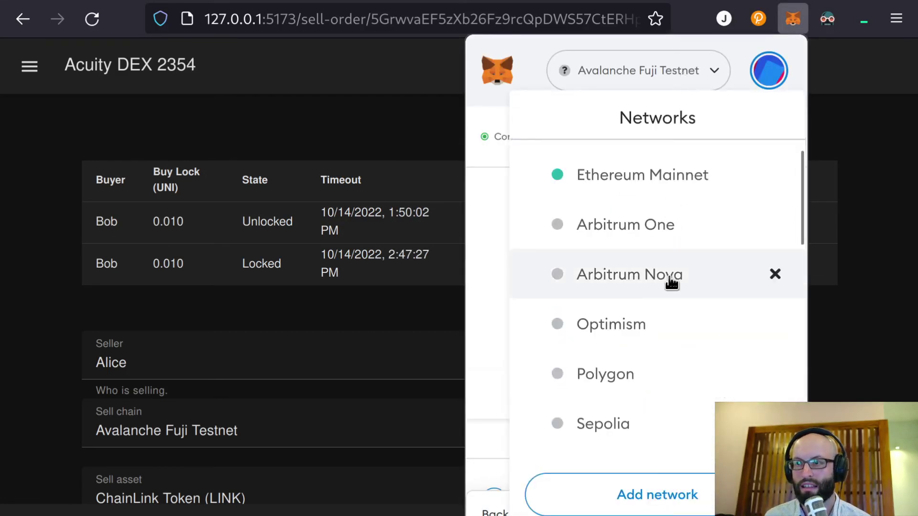
scroll(679, 236, down, 4)
scroll(678, 236, down, 3)
scroll(678, 236, down, 3)
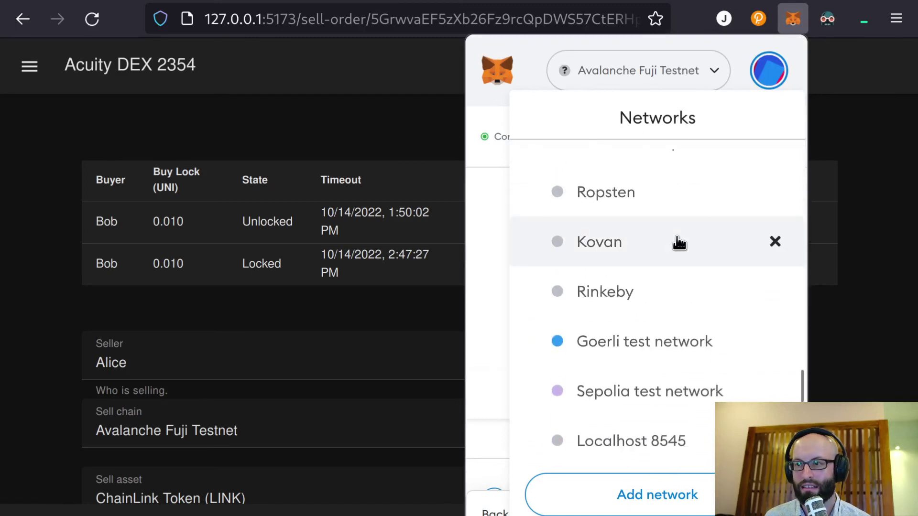
click(661, 340)
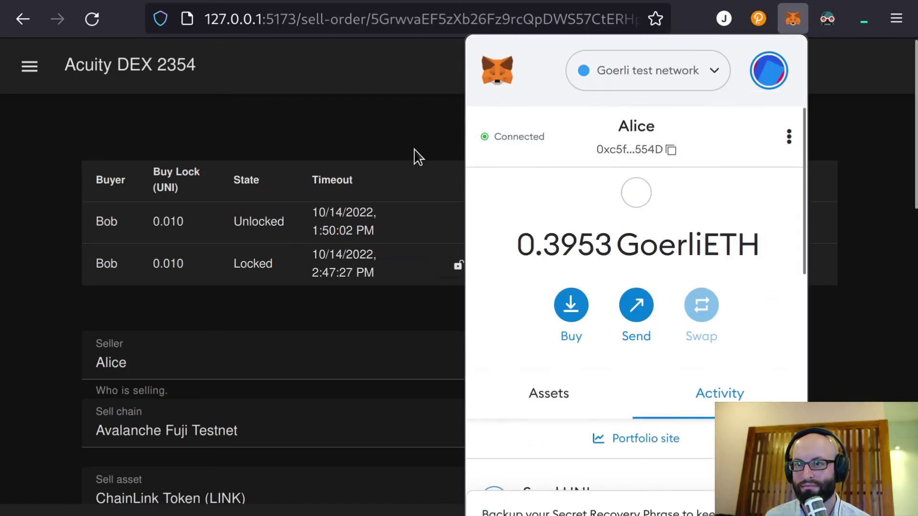
Unlock the second 0.010 UNI buy lock, timing out 2:47:27 PM, and confirm.
click(319, 306)
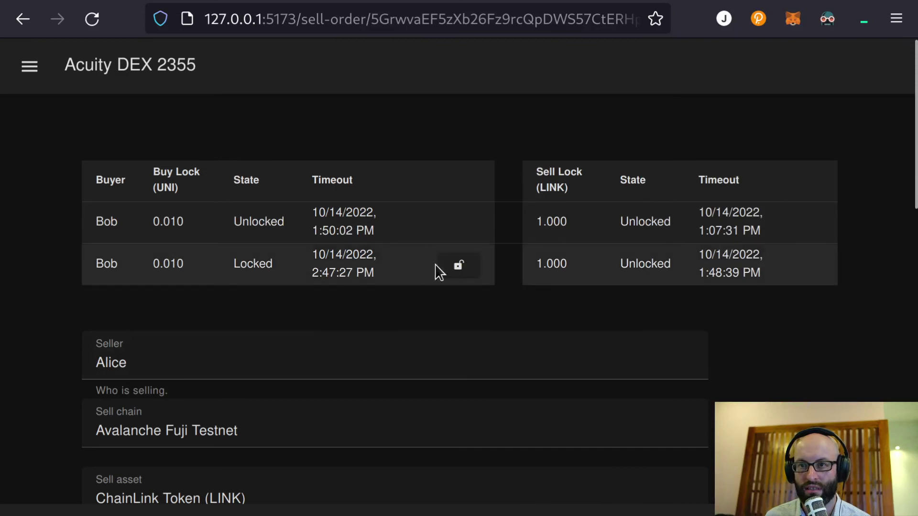
click(459, 267)
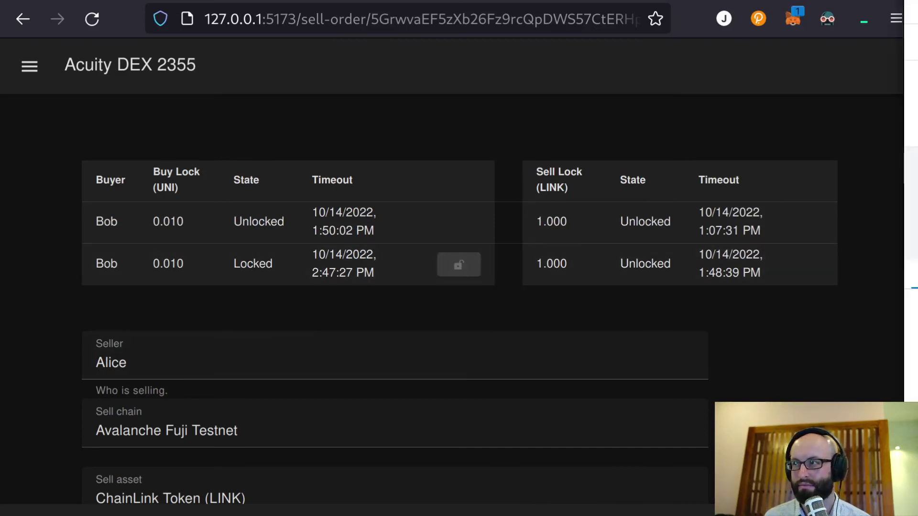
key(Return)
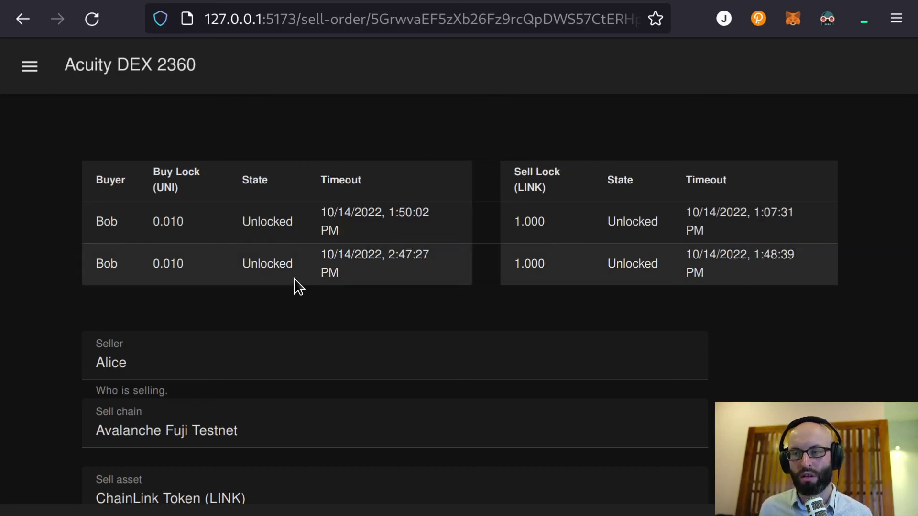
Go to the Tokens page and check Alice's 0.010 UNI balance on Görli.
click(29, 65)
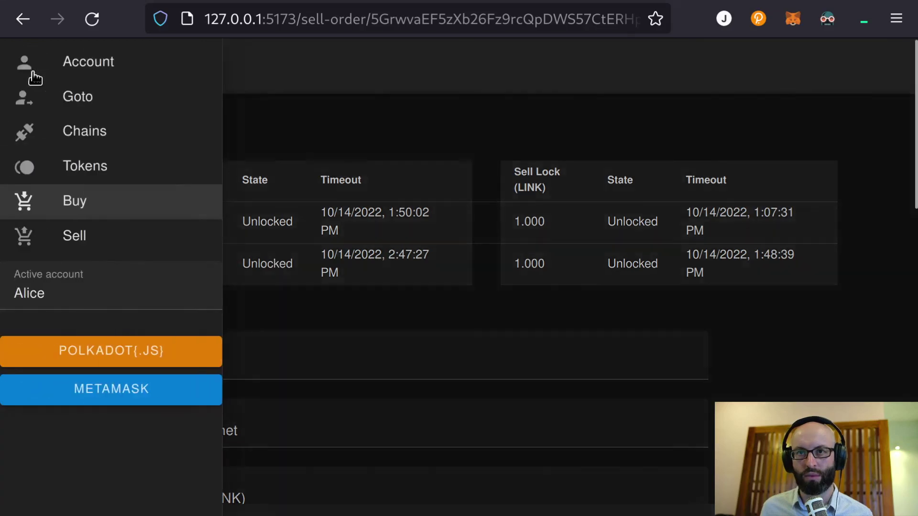
click(85, 166)
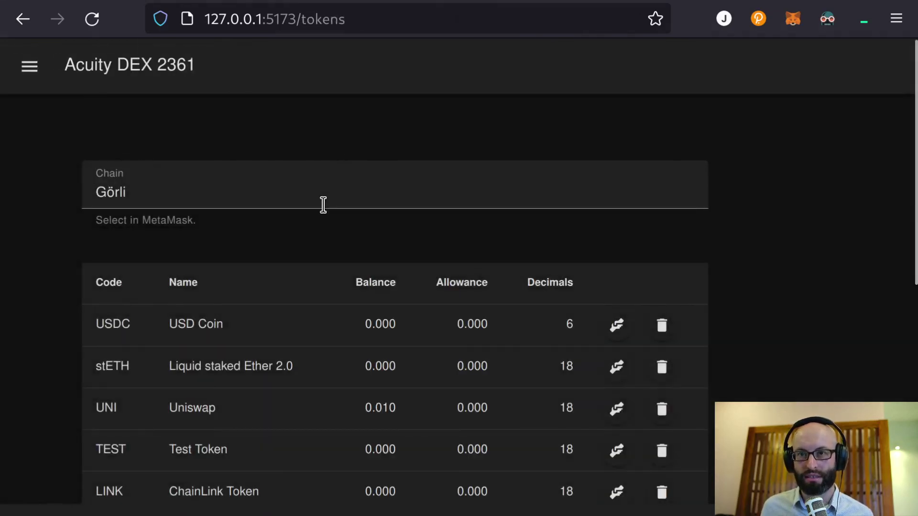
click(794, 23)
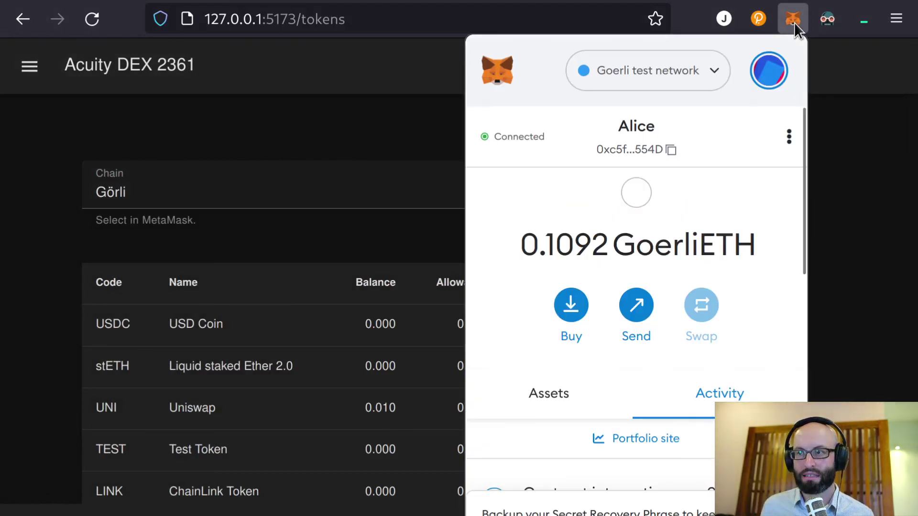
click(794, 22)
drag(362, 409, 416, 415)
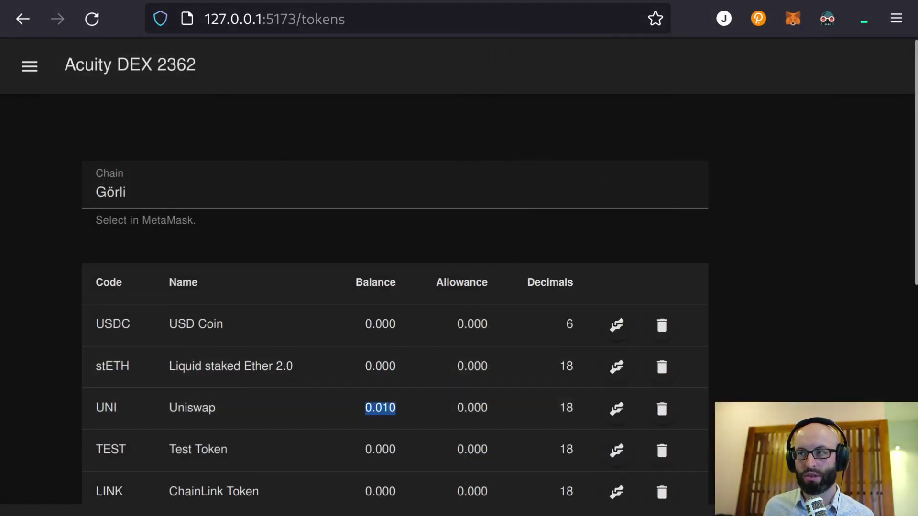
Switch MetaMask to Bob on Avalanche Fuji Testnet to see his 4.000 LINK balance.
click(800, 23)
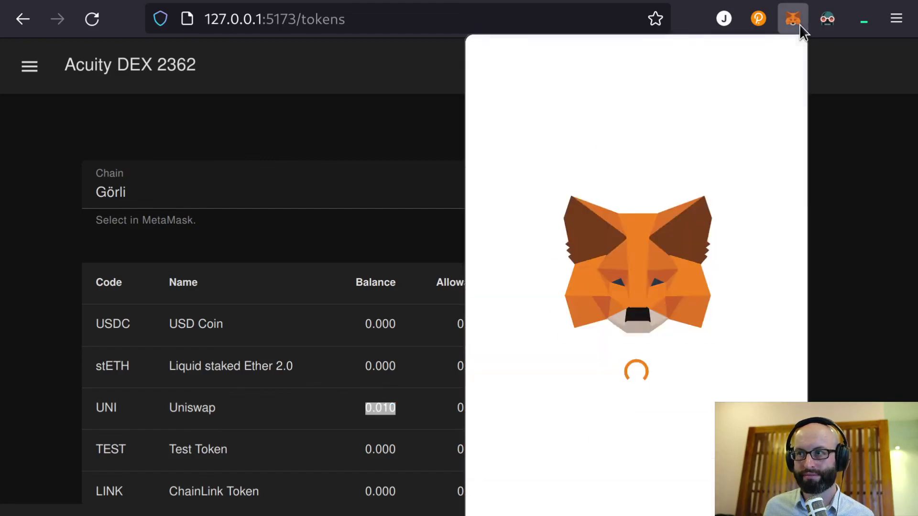
click(769, 70)
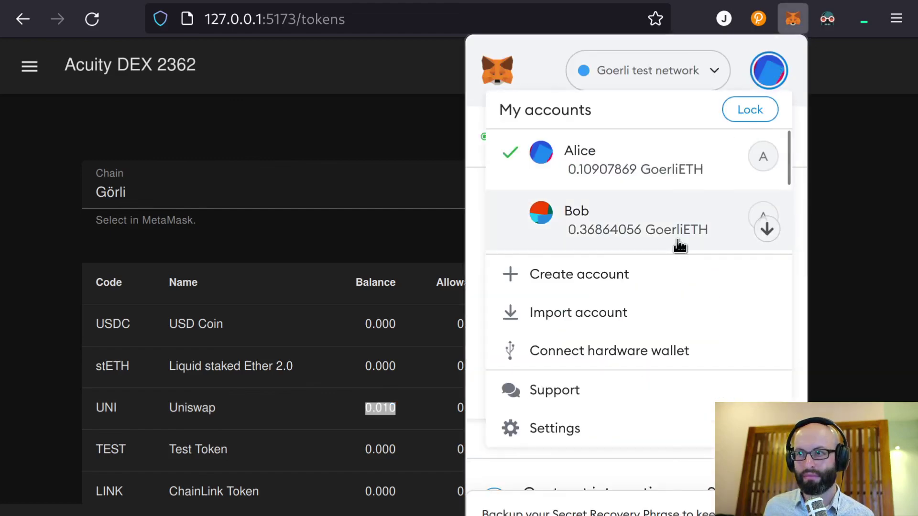
click(681, 233)
click(361, 143)
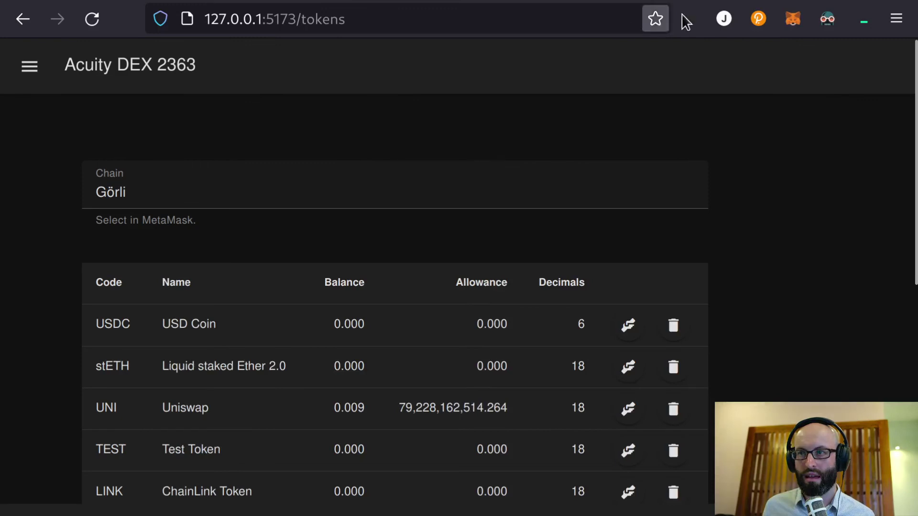
click(795, 25)
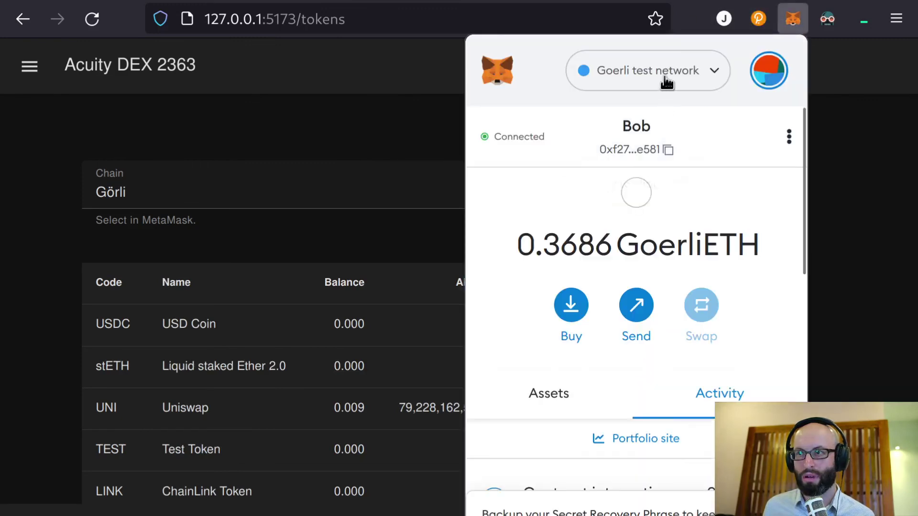
click(660, 70)
scroll(663, 276, down, 4)
scroll(664, 300, down, 3)
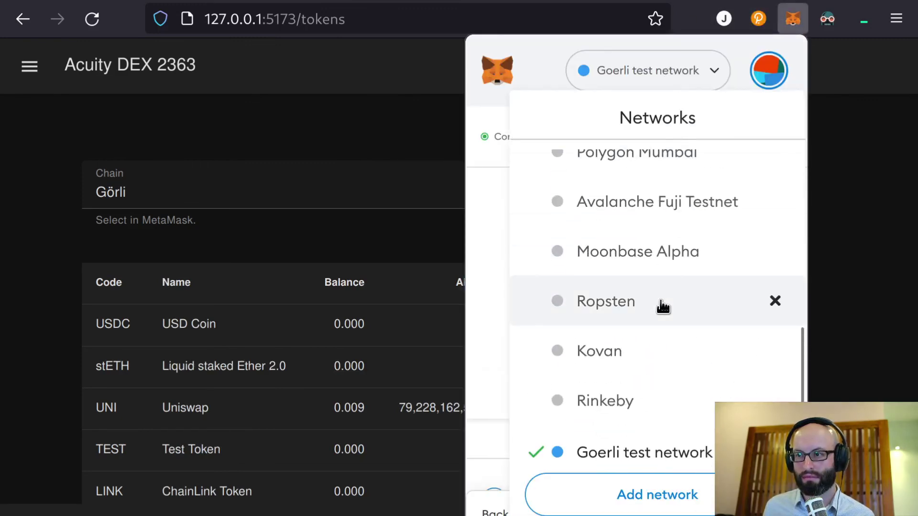
click(657, 202)
click(387, 144)
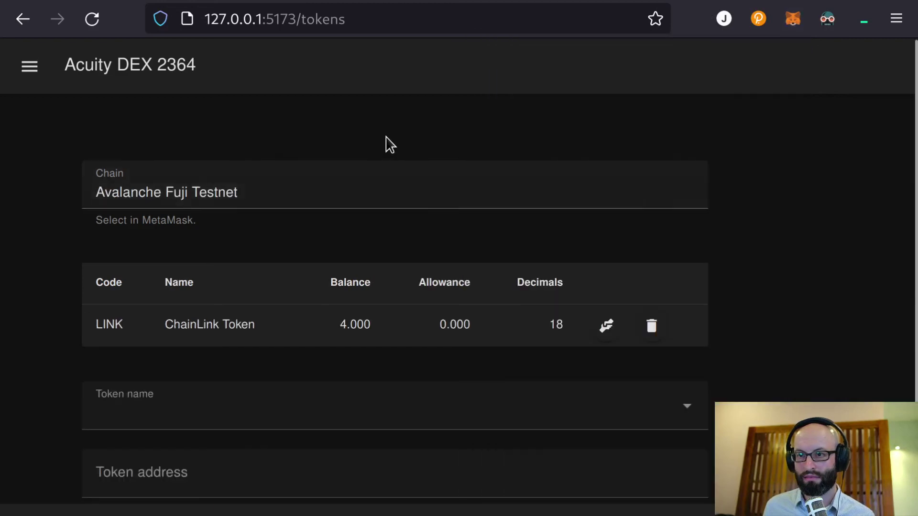